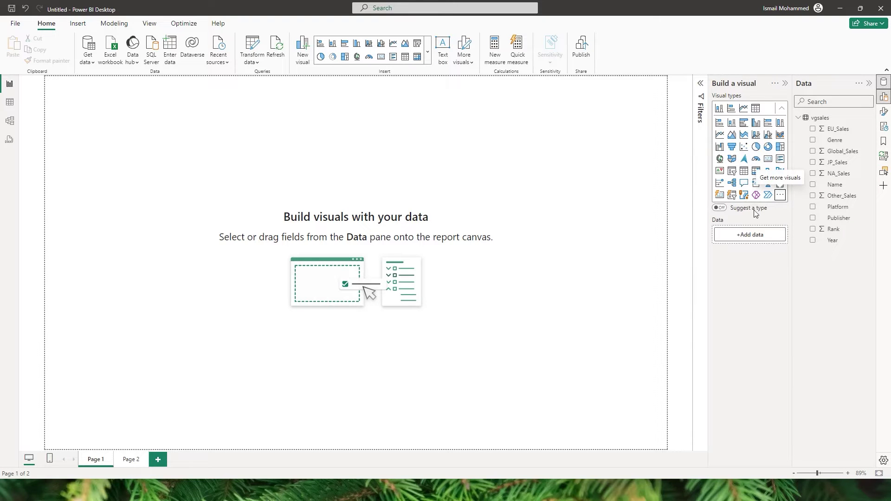
- Import the Wordcloud by Powerviz custom visual from the visuals store by searching 'wordcl'
{"action": "left_click", "coordinate": [781, 195]}
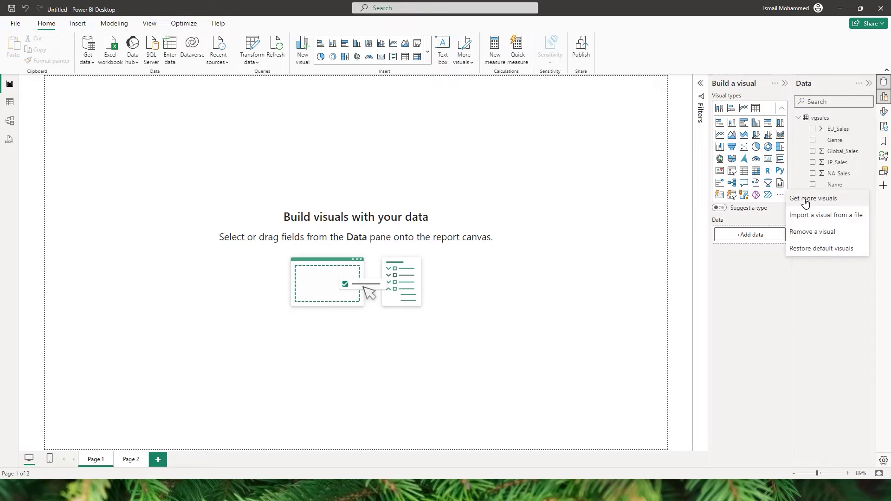
{"action": "left_click", "coordinate": [803, 199]}
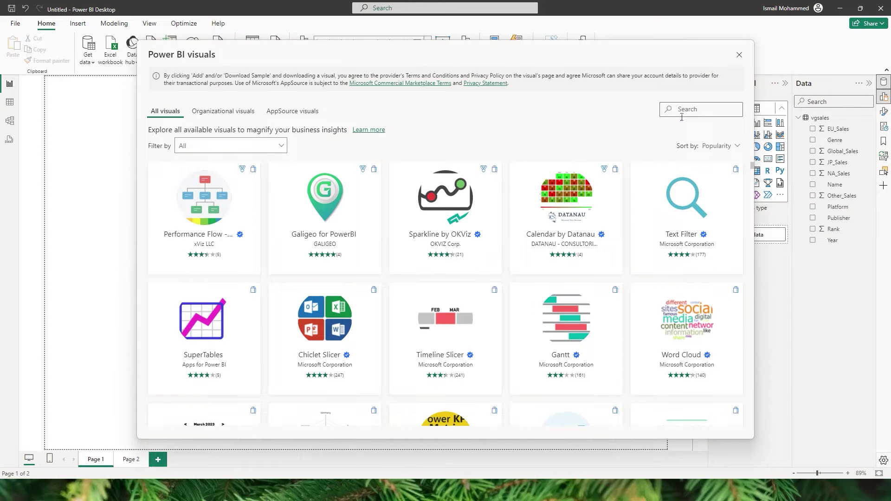
{"action": "type", "text": "wordcl"}
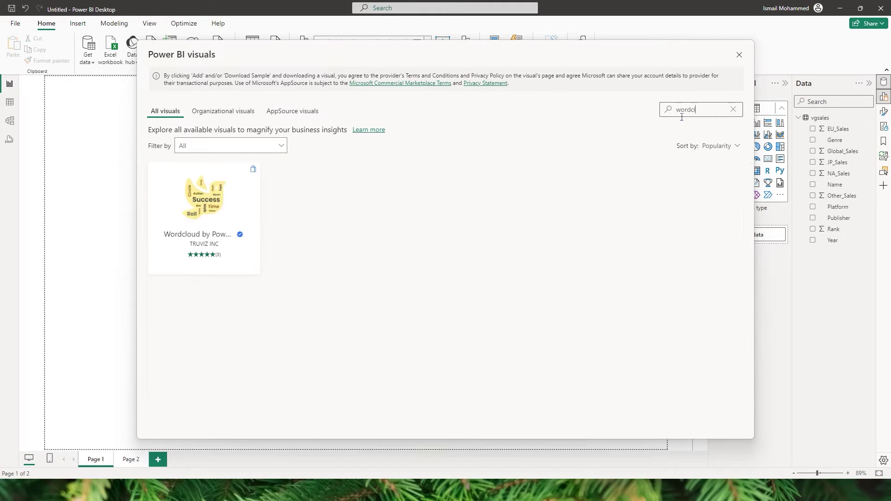
{"action": "left_click", "coordinate": [213, 217]}
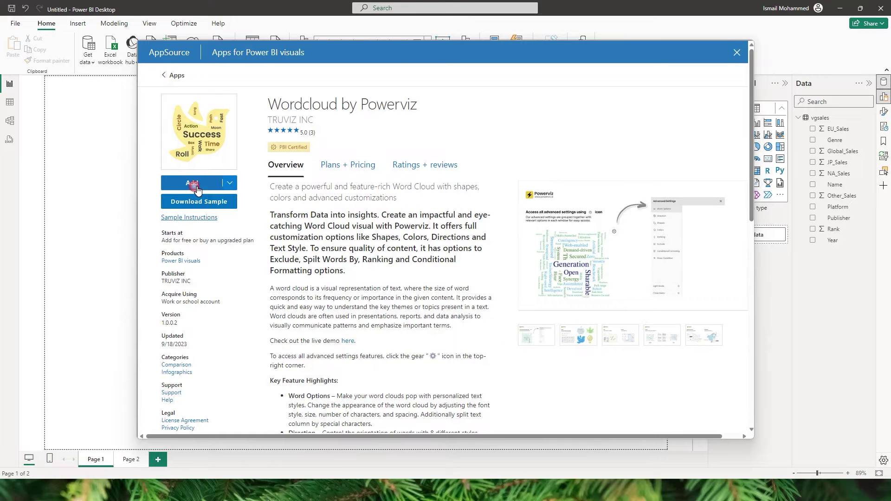
{"action": "left_click", "coordinate": [197, 187]}
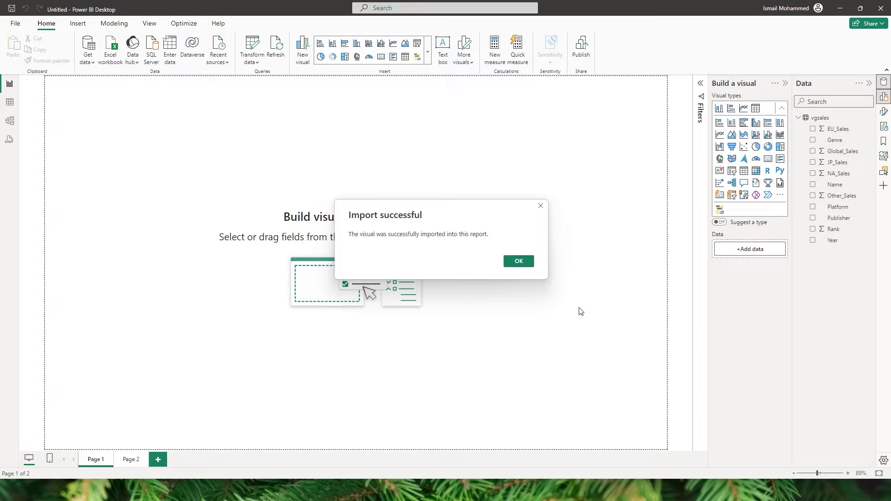
- Place a large Powerviz word cloud on Page 1 using the game Name field as category
{"action": "left_click", "coordinate": [521, 264]}
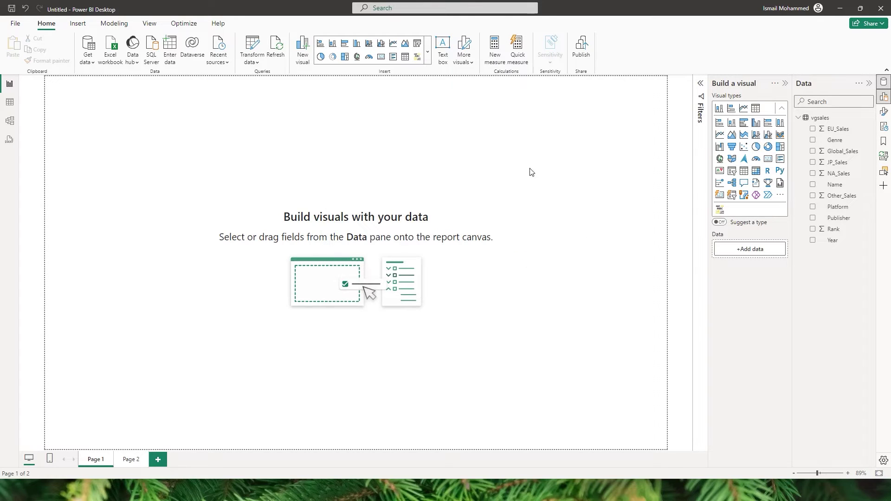
{"action": "left_click", "coordinate": [721, 211]}
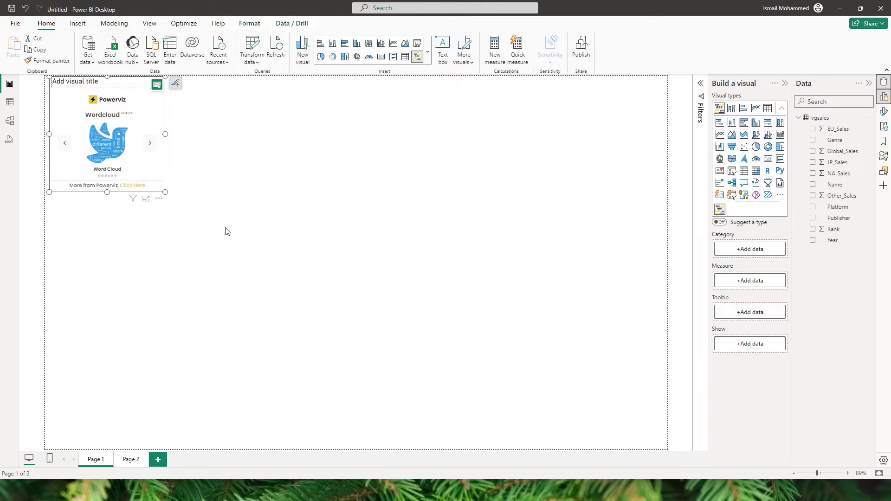
{"action": "left_click_drag", "start_coordinate": [166, 193], "coordinate": [430, 363]}
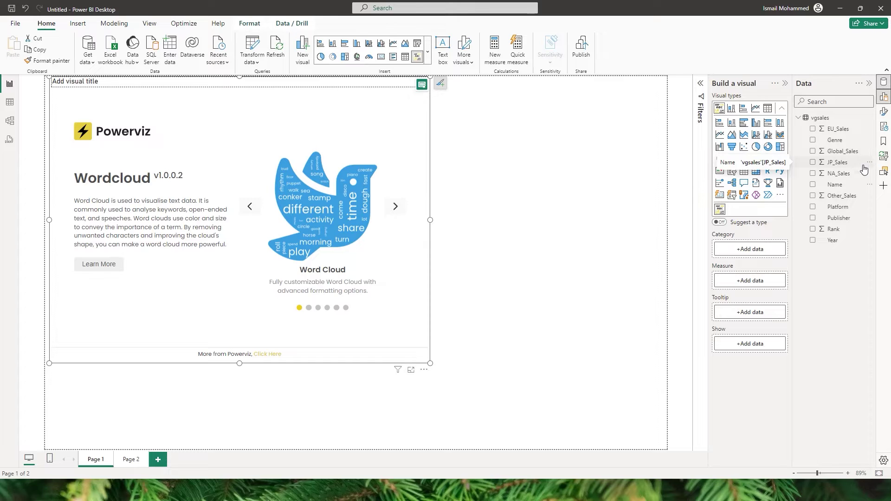
{"action": "left_click_drag", "start_coordinate": [843, 190], "coordinate": [746, 253]}
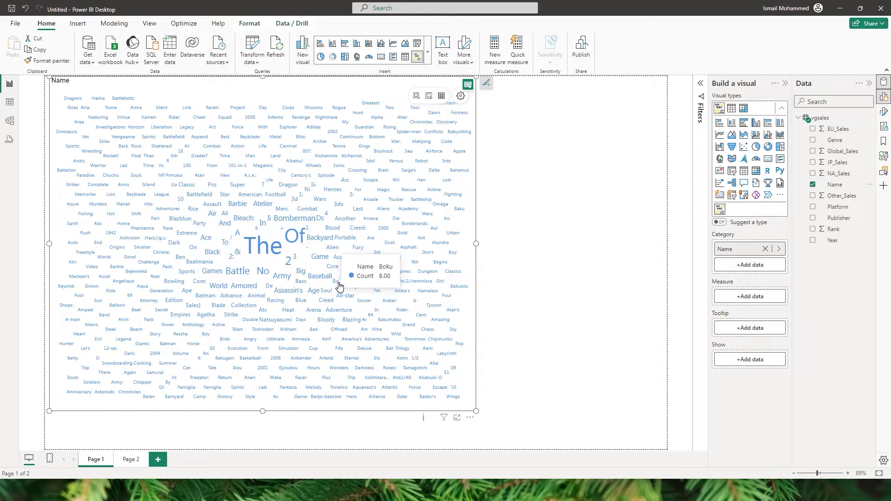
- In Word Options, keep Segoe UI font and set Case to uppercase (AB)
{"action": "left_click", "coordinate": [461, 98]}
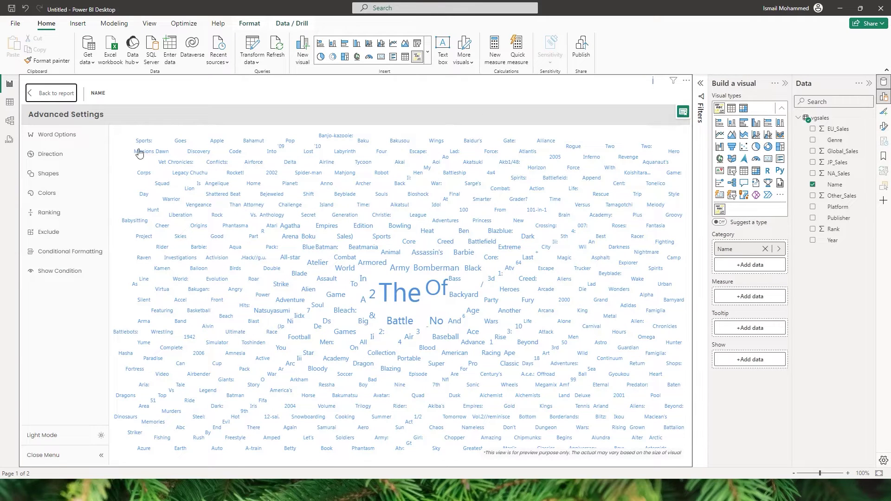
{"action": "left_click", "coordinate": [65, 135]}
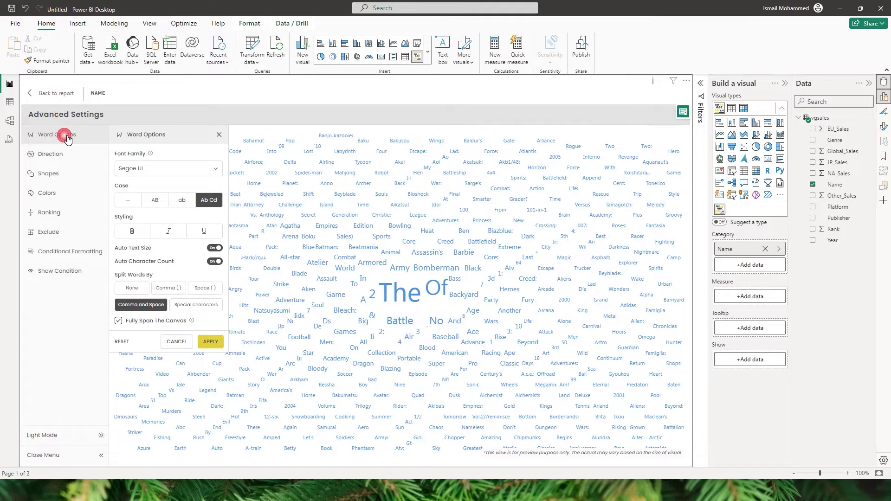
{"action": "left_click", "coordinate": [159, 169]}
{"action": "left_click", "coordinate": [159, 172]}
{"action": "left_click", "coordinate": [156, 201]}
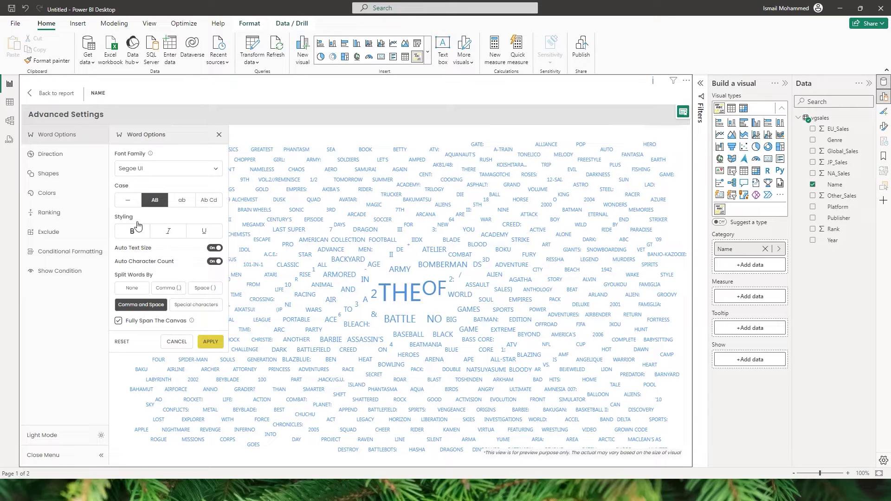
{"action": "left_click", "coordinate": [51, 158]}
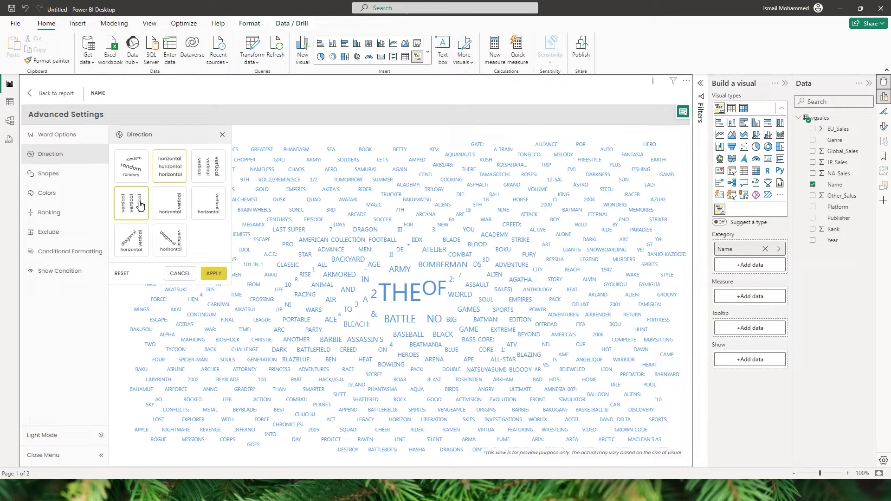
- Apply the random word direction so words appear at mixed orientations
{"action": "left_click", "coordinate": [139, 173]}
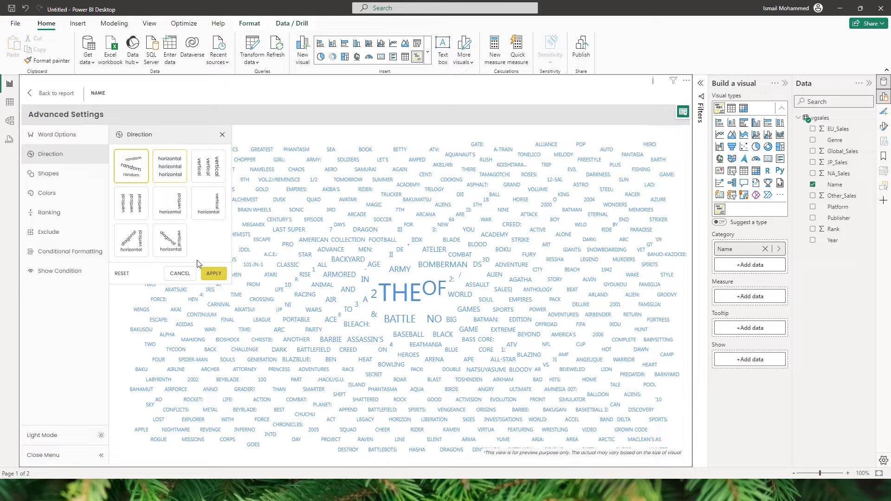
{"action": "left_click", "coordinate": [214, 275]}
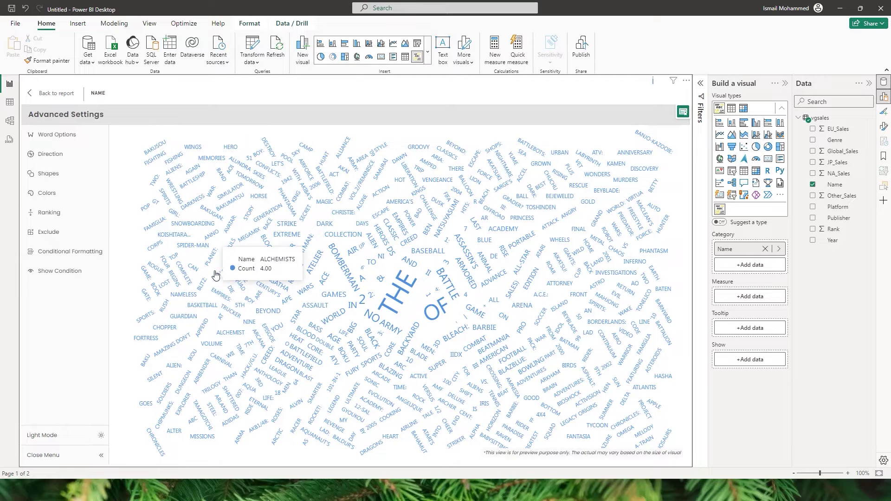
{"action": "left_click", "coordinate": [58, 173]}
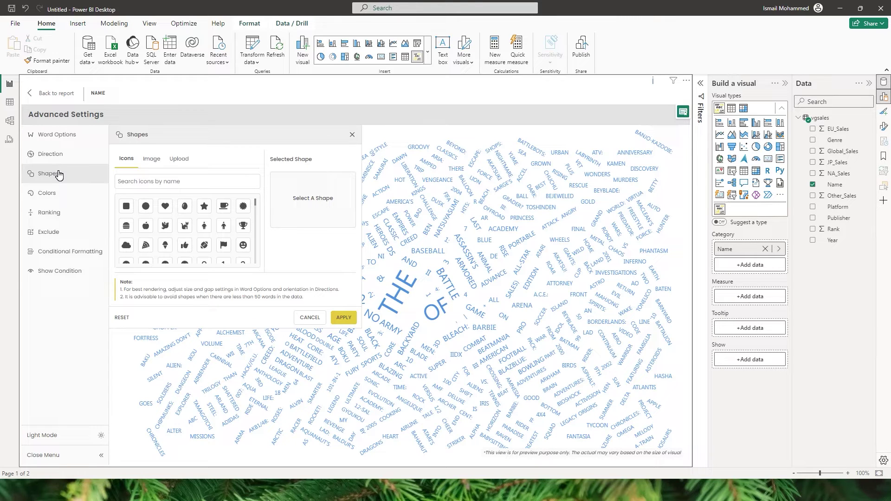
- Try circle and then bird silhouette shape masks on the word cloud
{"action": "left_click", "coordinate": [149, 208]}
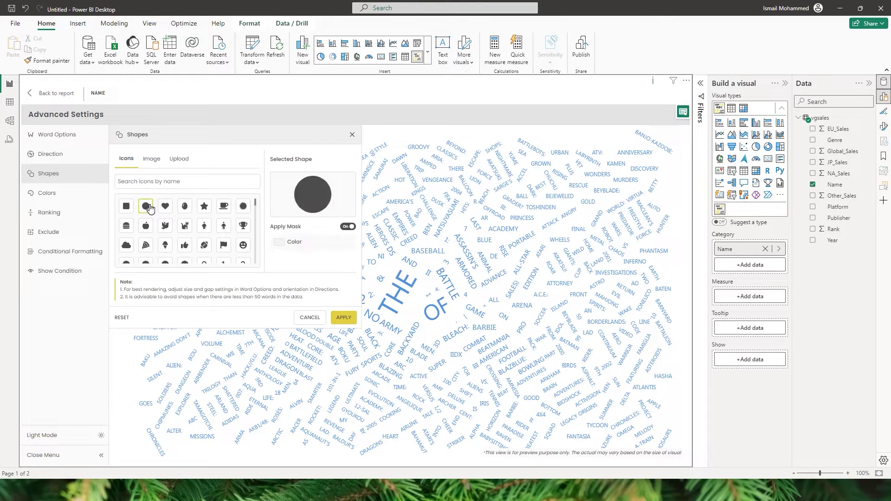
{"action": "left_click", "coordinate": [347, 319]}
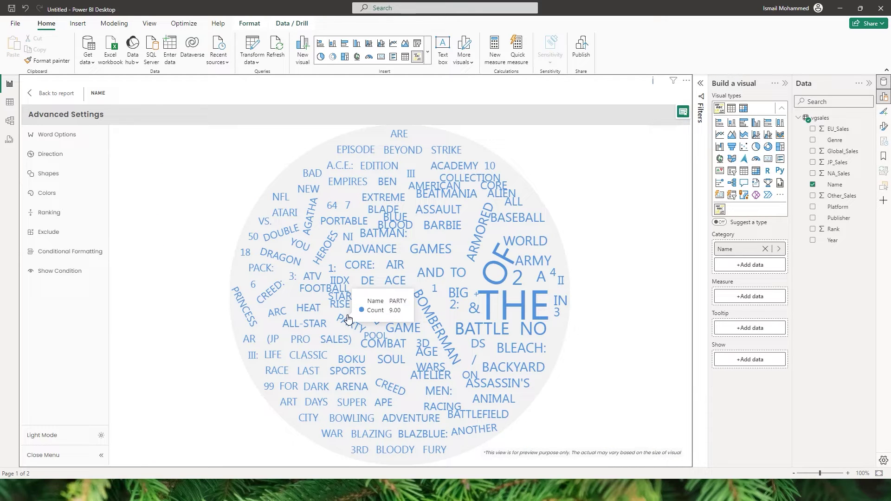
{"action": "left_click", "coordinate": [49, 173]}
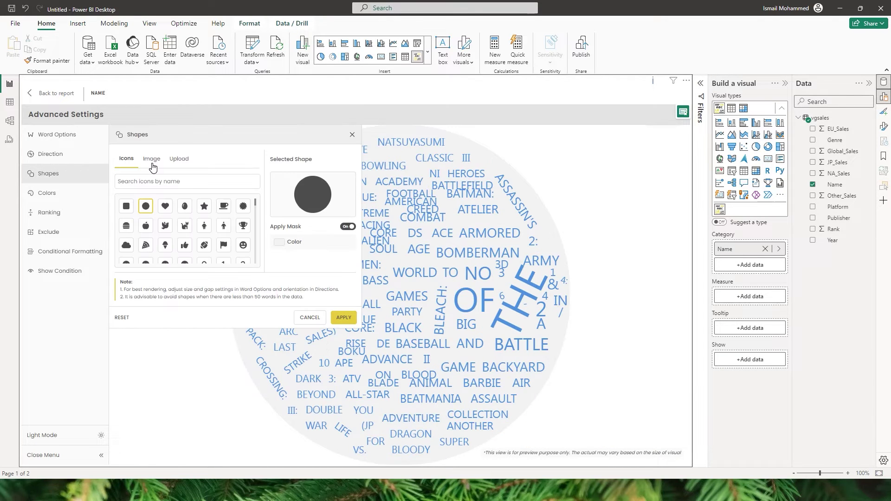
{"action": "left_click", "coordinate": [153, 161]}
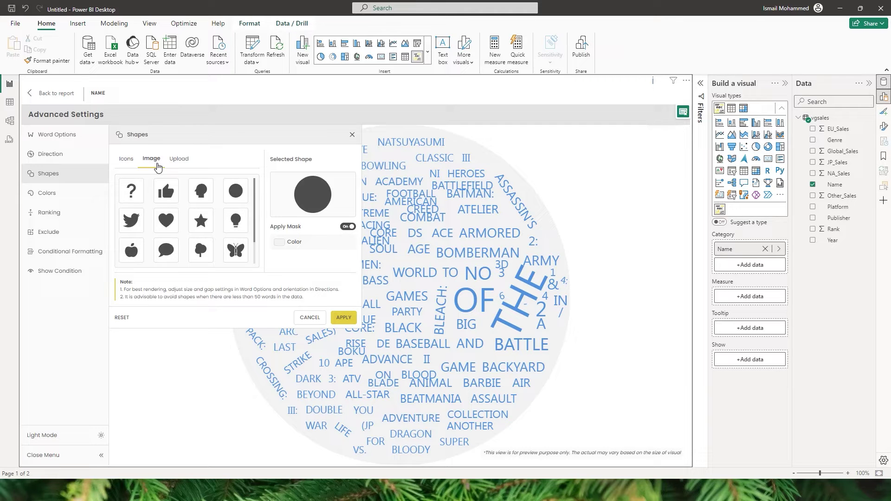
{"action": "left_click", "coordinate": [133, 222]}
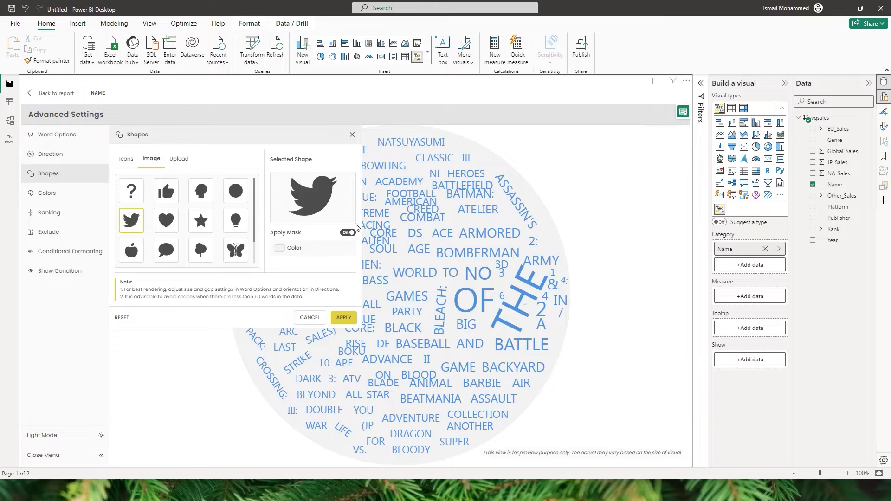
{"action": "left_click", "coordinate": [344, 318]}
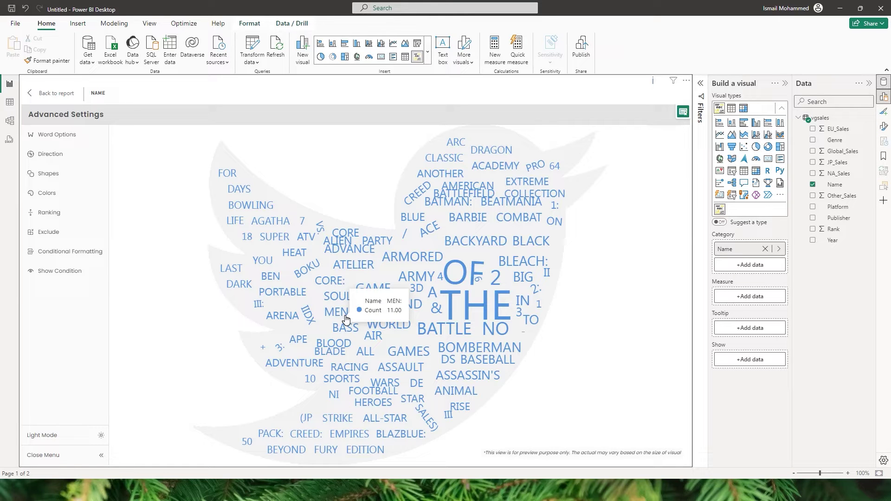
- Check the custom-image Upload option, then remove the shape mask from the cloud
{"action": "left_click", "coordinate": [58, 174]}
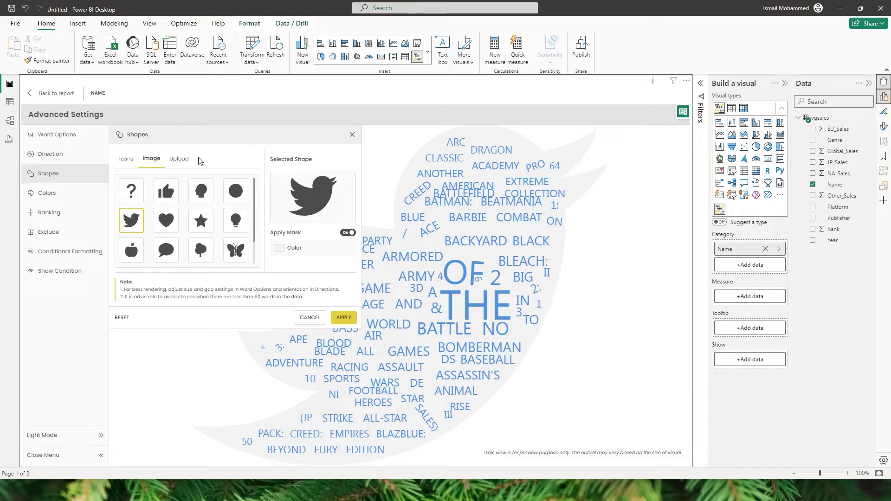
{"action": "left_click", "coordinate": [182, 161]}
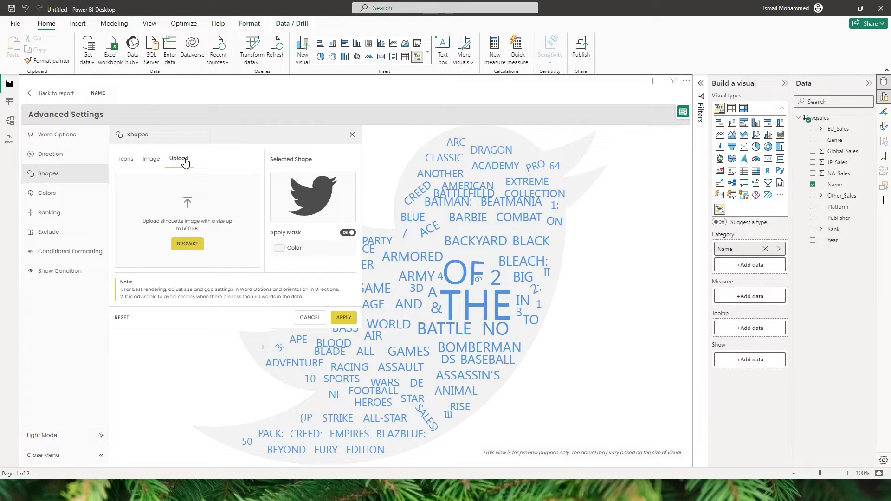
{"action": "left_click", "coordinate": [48, 175]}
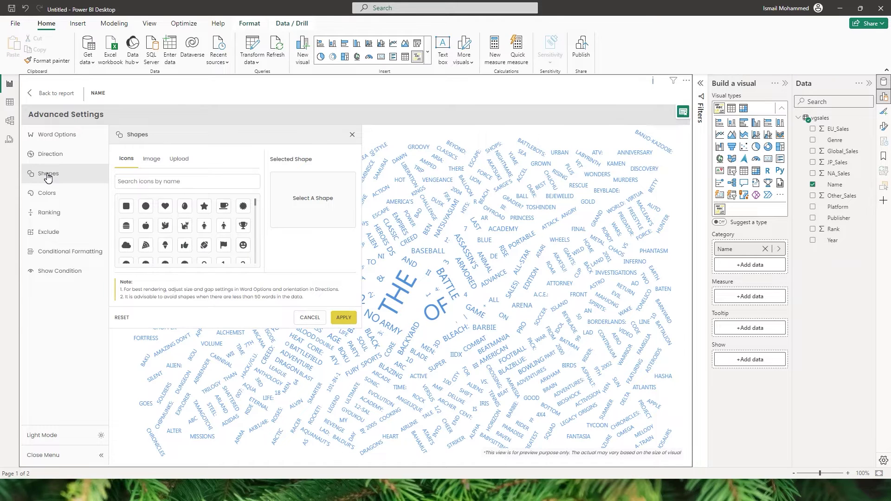
{"action": "left_click", "coordinate": [46, 193]}
{"action": "left_click", "coordinate": [190, 176]}
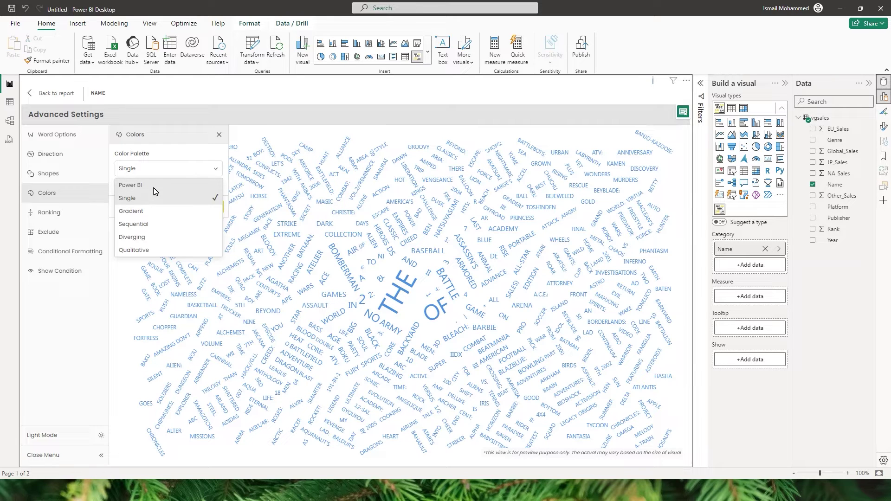
- Colour the word cloud with the red-to-blue Gradient palette
{"action": "left_click", "coordinate": [153, 213]}
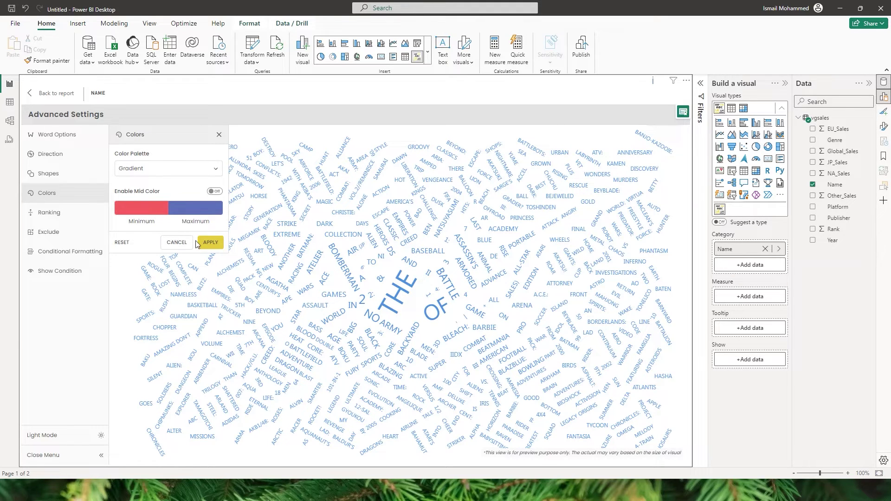
{"action": "left_click", "coordinate": [209, 242]}
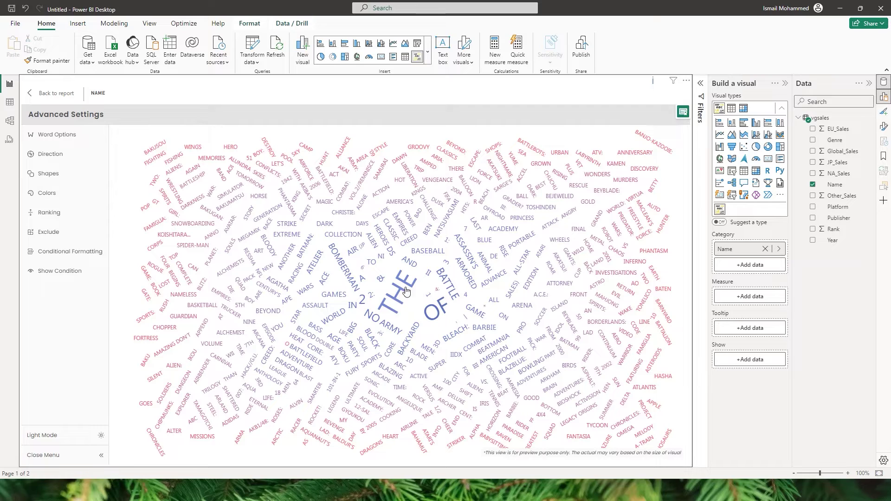
{"action": "left_click", "coordinate": [48, 193]}
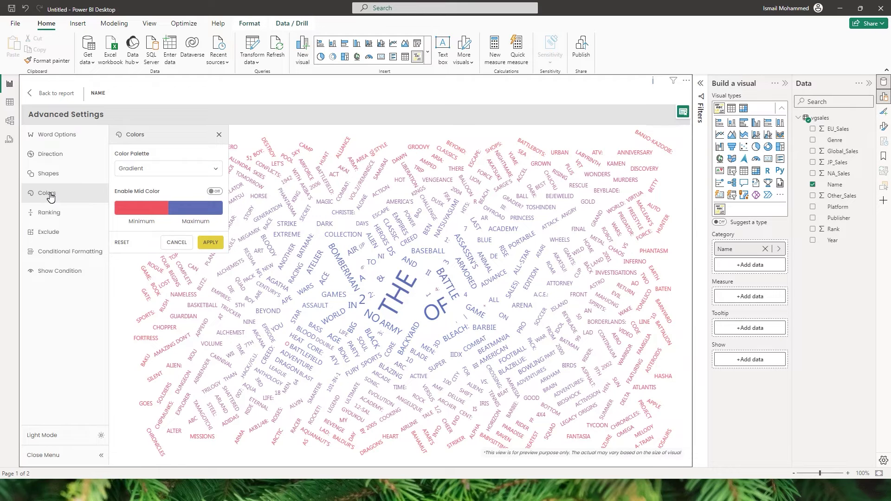
{"action": "left_click", "coordinate": [51, 213]}
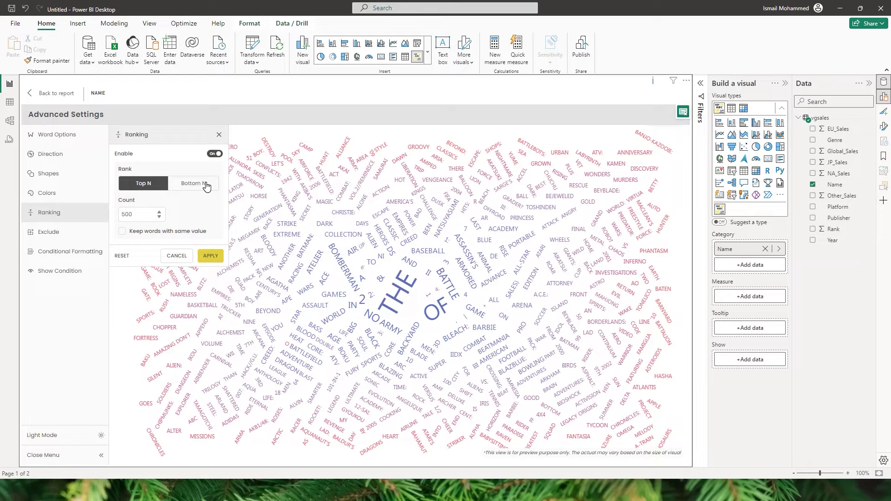
- Set the Top N ranking count to 100 so only the top 100 words show
{"action": "double_click", "coordinate": [128, 214]}
{"action": "type", "text": "100"}
{"action": "left_click", "coordinate": [95, 212]}
{"action": "left_click", "coordinate": [214, 256]}
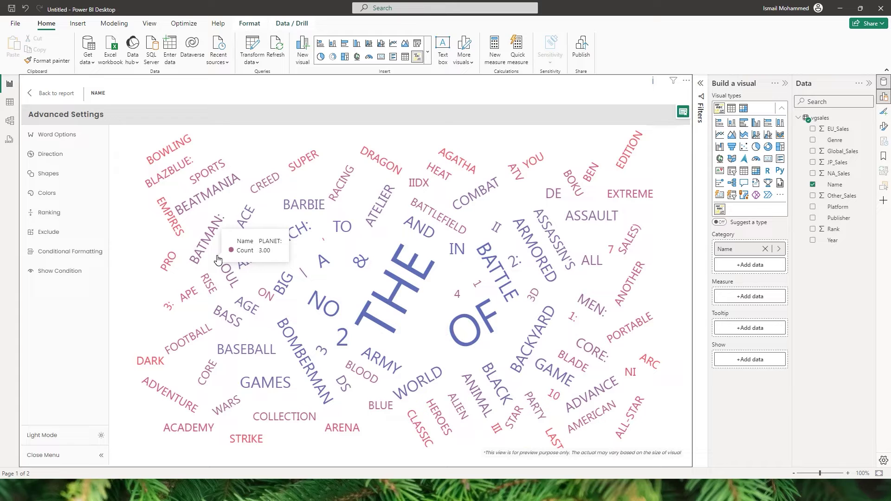
{"action": "left_click", "coordinate": [48, 212]}
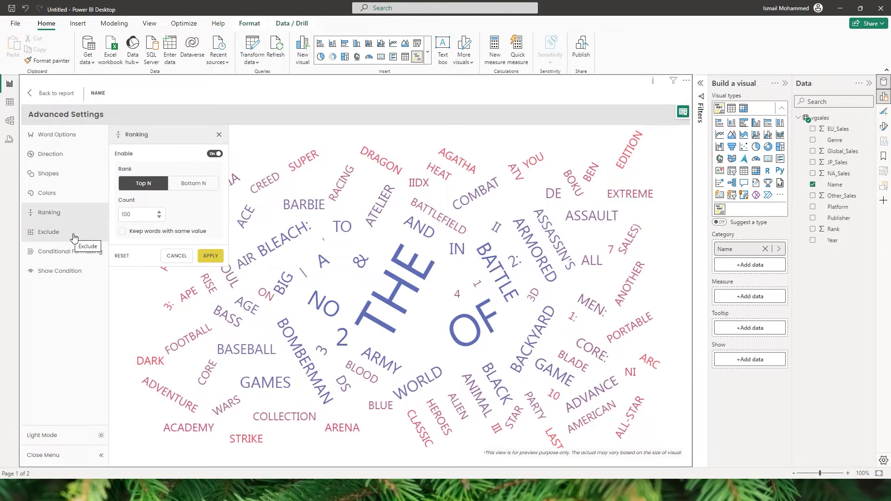
- Exclude numbers, emojis, punctuation and conjunctions from the word cloud
{"action": "left_click", "coordinate": [70, 234]}
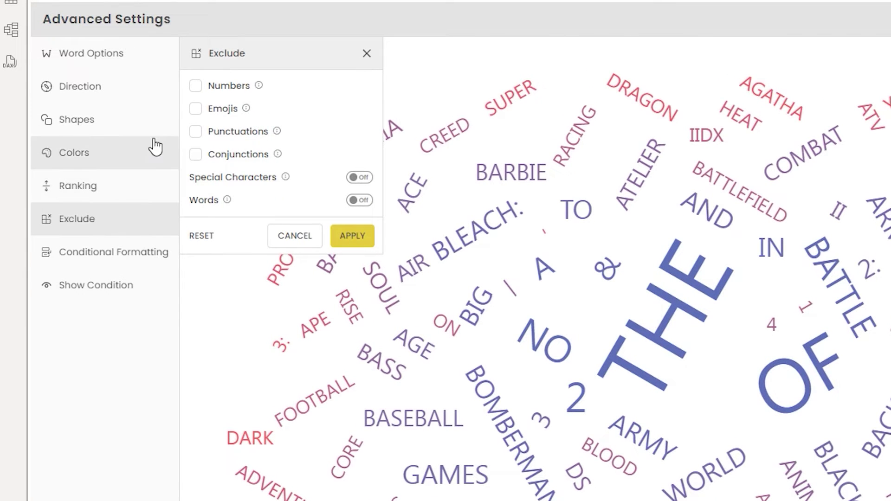
{"action": "left_click", "coordinate": [195, 86]}
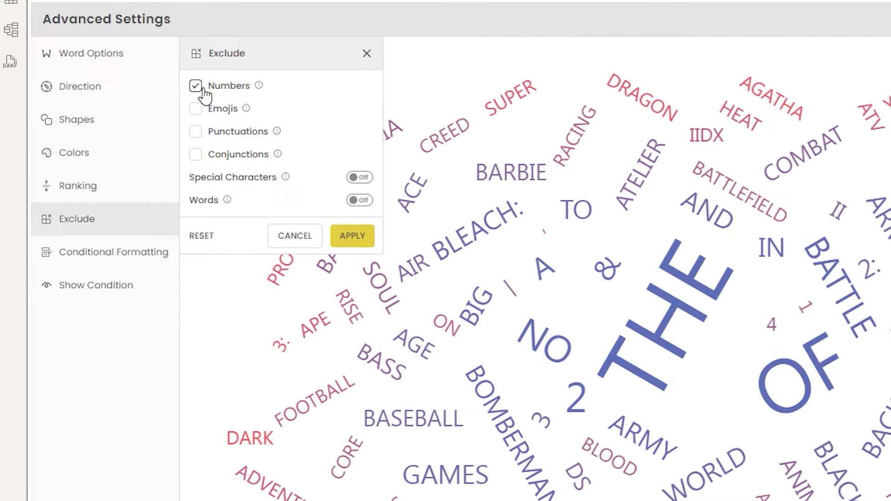
{"action": "left_click", "coordinate": [197, 111]}
{"action": "left_click", "coordinate": [197, 134]}
{"action": "left_click", "coordinate": [197, 156]}
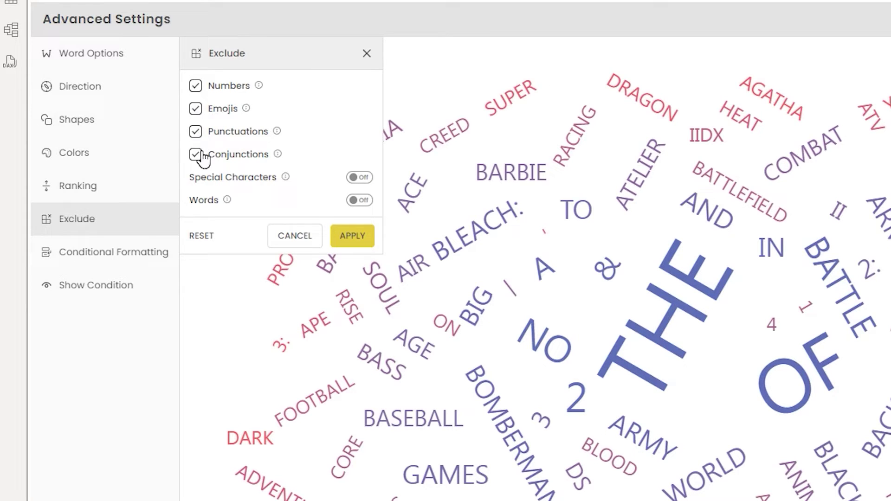
{"action": "left_click", "coordinate": [364, 236]}
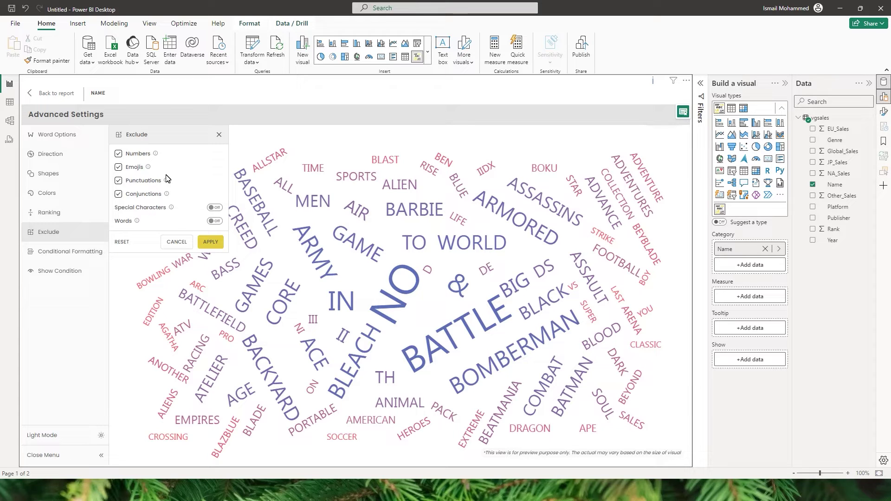
- Exclude the special characters & and # from the word cloud
{"action": "left_click", "coordinate": [213, 209]}
{"action": "left_click", "coordinate": [164, 233]}
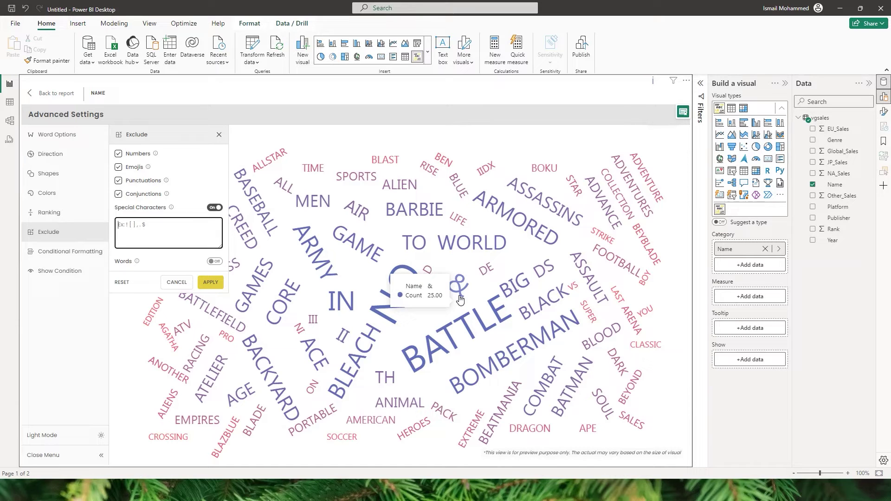
{"action": "type", "text": "&"}
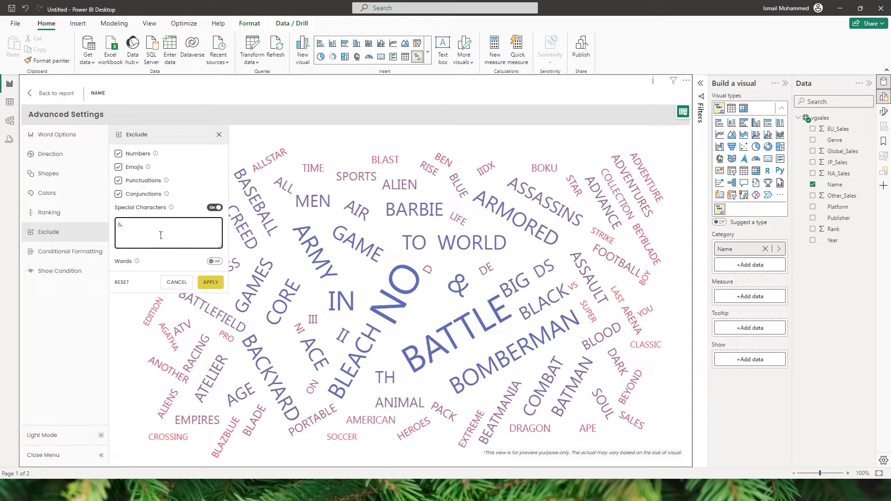
{"action": "type", "text": ", #"}
{"action": "left_click", "coordinate": [211, 282]}
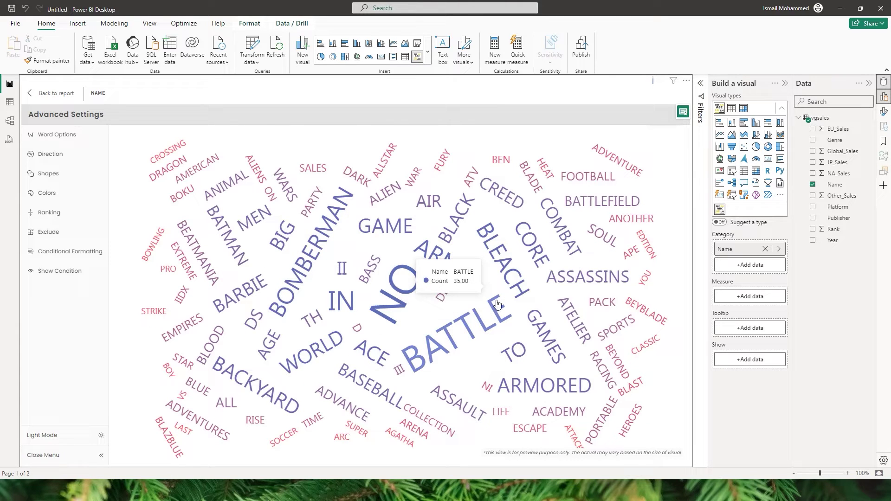
{"action": "left_click", "coordinate": [100, 240]}
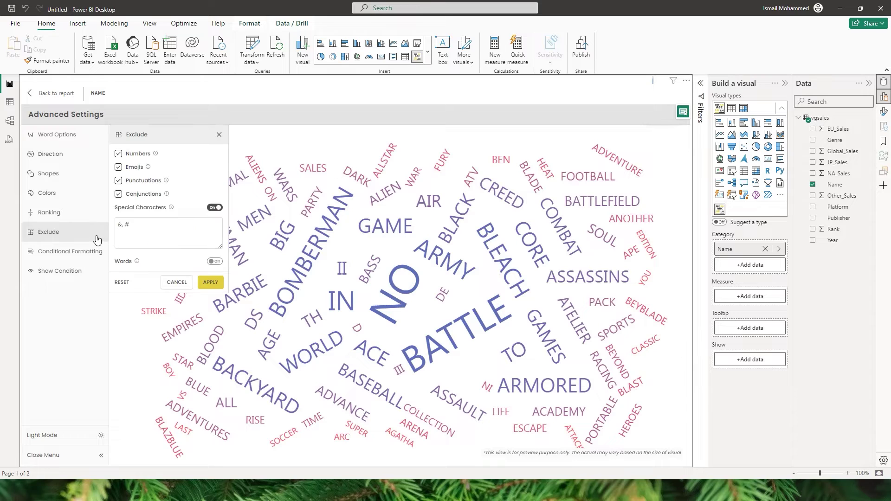
- Exclude the words NO, All and anything starting with Game from the cloud
{"action": "left_click", "coordinate": [215, 261]}
{"action": "left_click", "coordinate": [153, 284]}
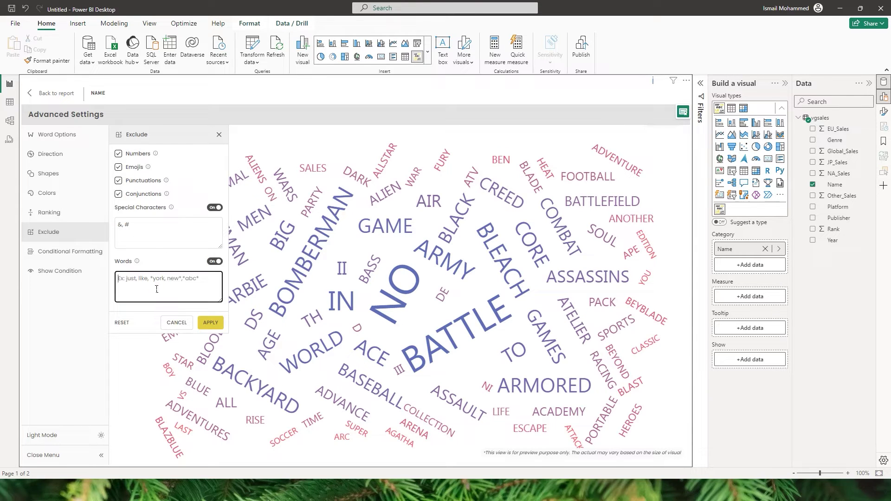
{"action": "mouse_move", "coordinate": [408, 299]}
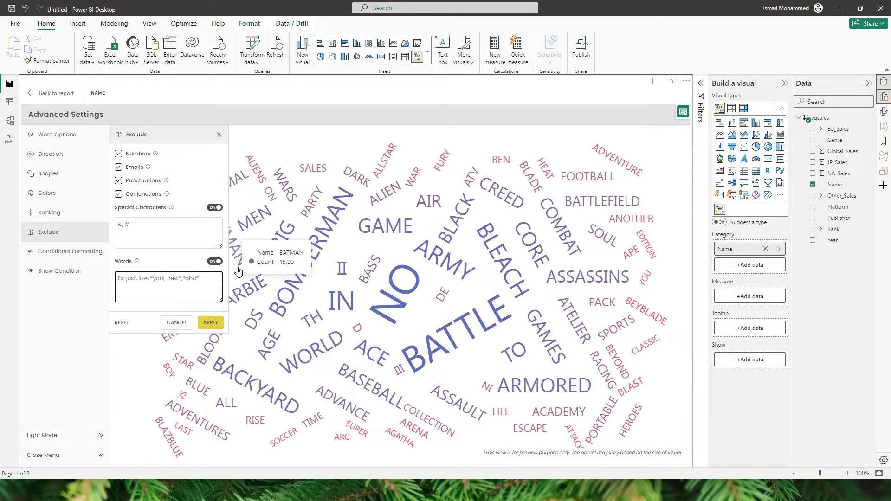
{"action": "type", "text": "NO,"}
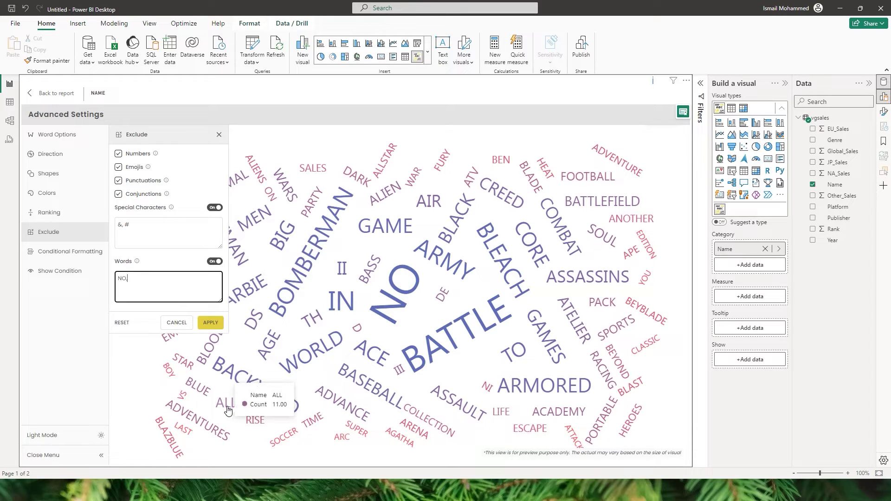
{"action": "type", "text": "All"}
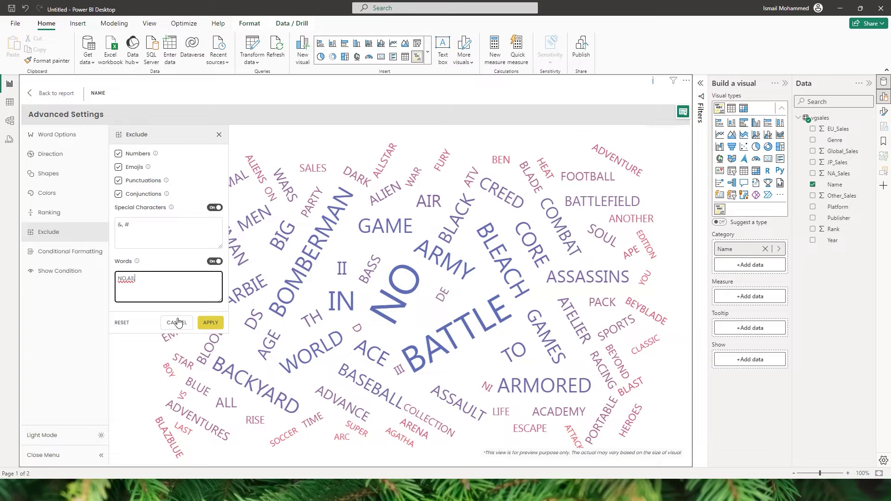
{"action": "type", "text": ","}
{"action": "mouse_move", "coordinate": [385, 238]}
{"action": "mouse_move", "coordinate": [550, 344]}
{"action": "type", "text": "Game*"}
{"action": "left_click_drag", "start_coordinate": [137, 279], "coordinate": [158, 285]}
{"action": "left_click", "coordinate": [210, 323]}
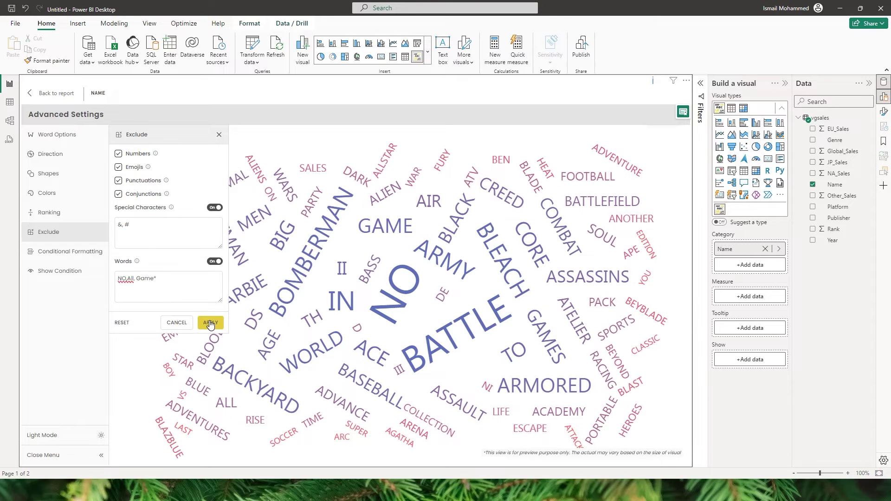
{"action": "left_click", "coordinate": [181, 328]}
{"action": "mouse_move", "coordinate": [369, 327]}
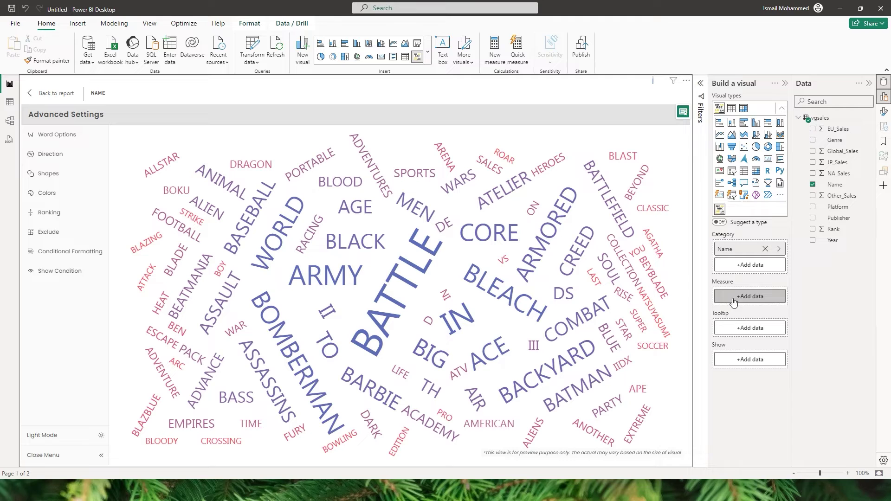
- Size words by Sum of Global_Sales, making MARIO and SUPER the largest
{"action": "left_click_drag", "start_coordinate": [845, 158], "coordinate": [753, 300]}
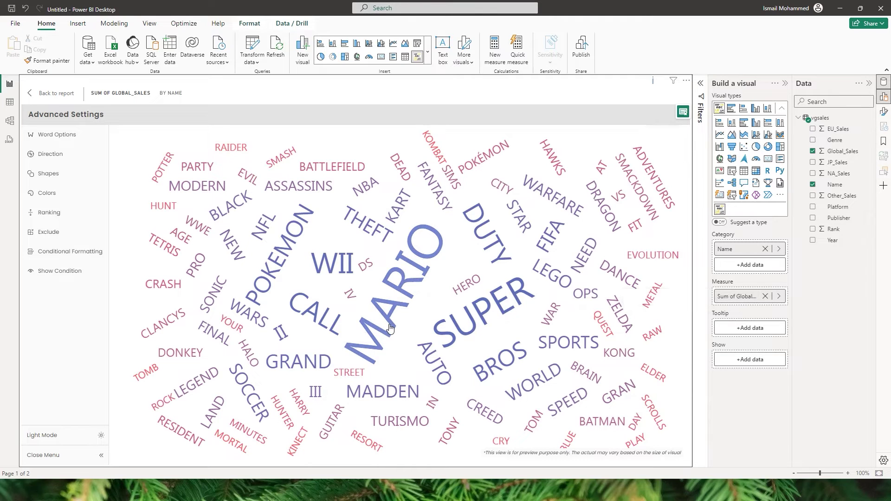
- Check word values in the cloud, then bring up its Word Options, currently split by comma and space
{"action": "mouse_move", "coordinate": [511, 241]}
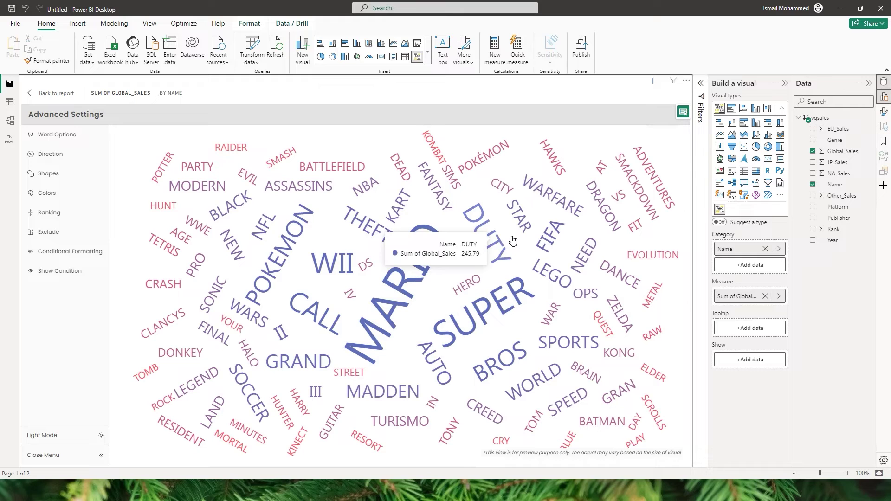
{"action": "mouse_move", "coordinate": [171, 250]}
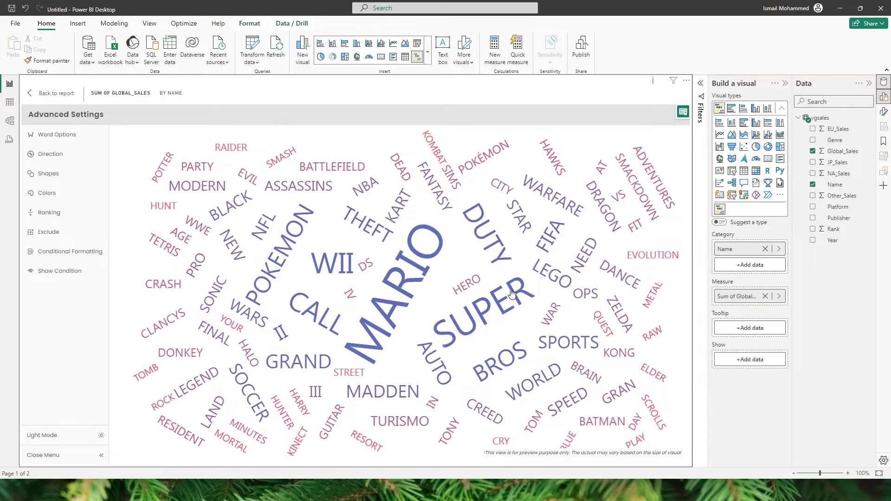
{"action": "mouse_move", "coordinate": [411, 300]}
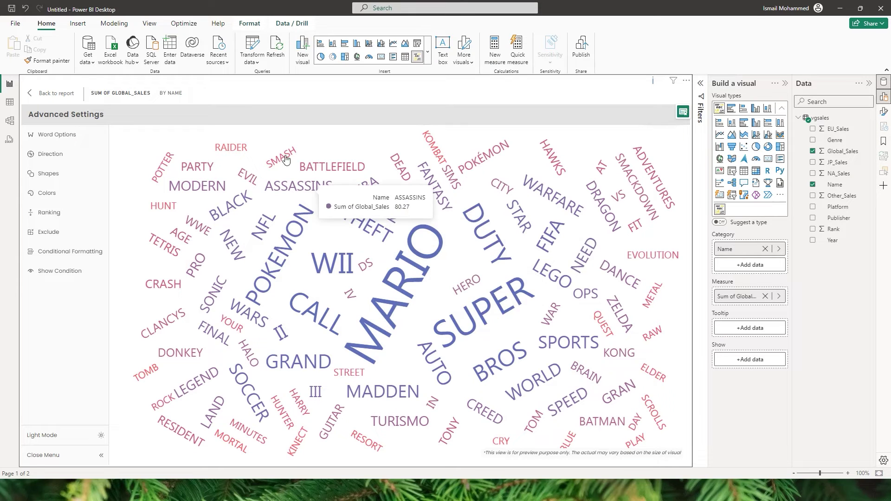
{"action": "left_click", "coordinate": [73, 142]}
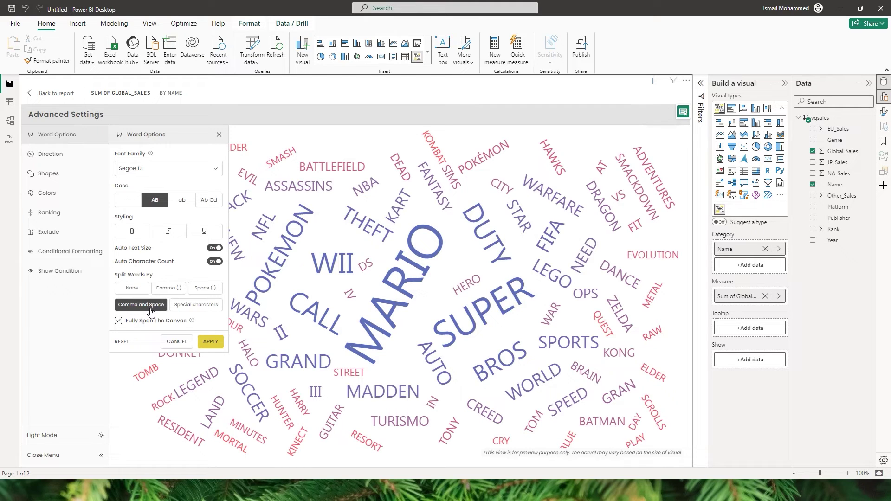
- Set Split Words By to None so whole titles like MADDEN NFL appear, then reach Conditional Formatting
{"action": "left_click", "coordinate": [133, 289]}
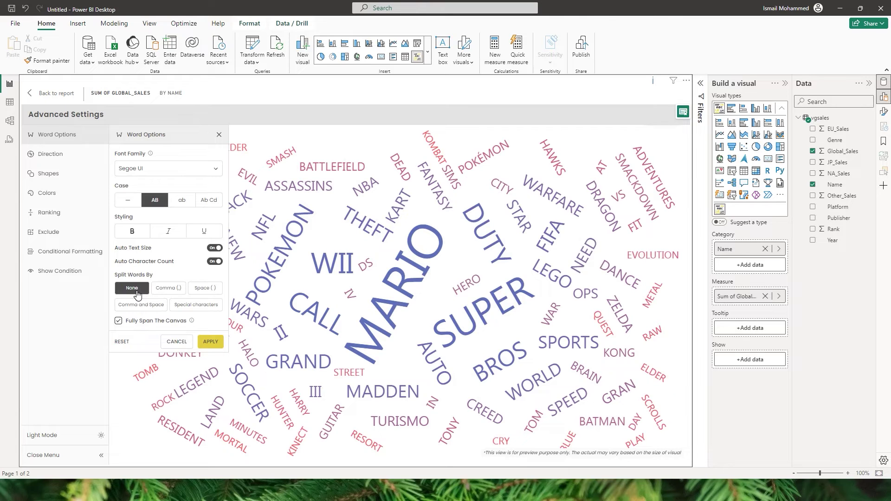
{"action": "left_click", "coordinate": [212, 346]}
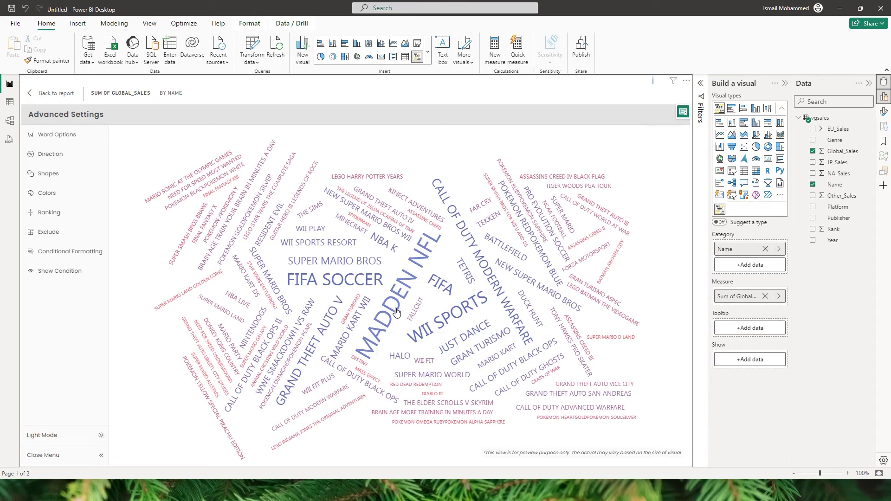
{"action": "mouse_move", "coordinate": [396, 311]}
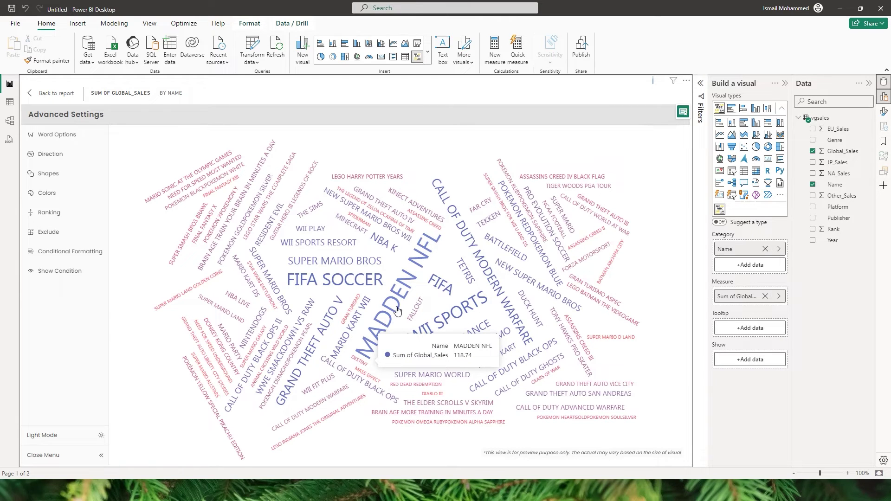
{"action": "left_click", "coordinate": [57, 232]}
{"action": "left_click", "coordinate": [62, 251]}
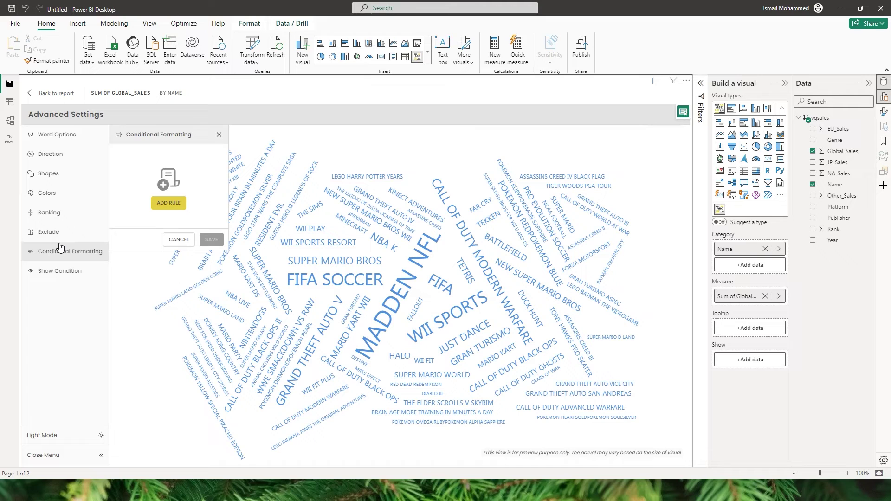
- Start a new conditional formatting rule named 'Highlight' based on the Sum of Global_Sales measure
{"action": "left_click", "coordinate": [167, 208]}
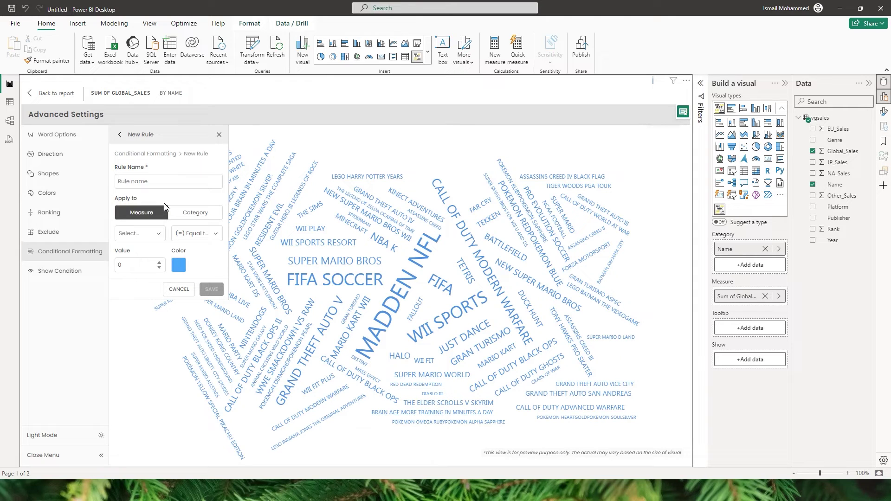
{"action": "type", "text": "Highlight"}
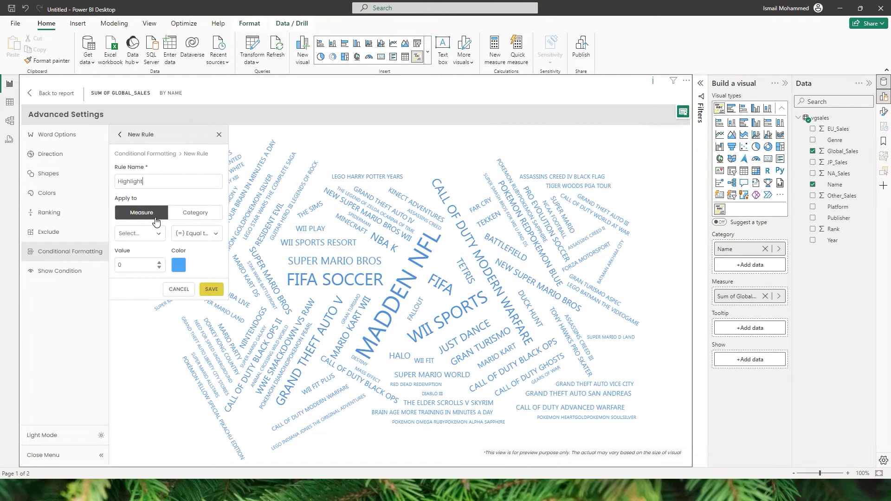
{"action": "left_click", "coordinate": [199, 214]}
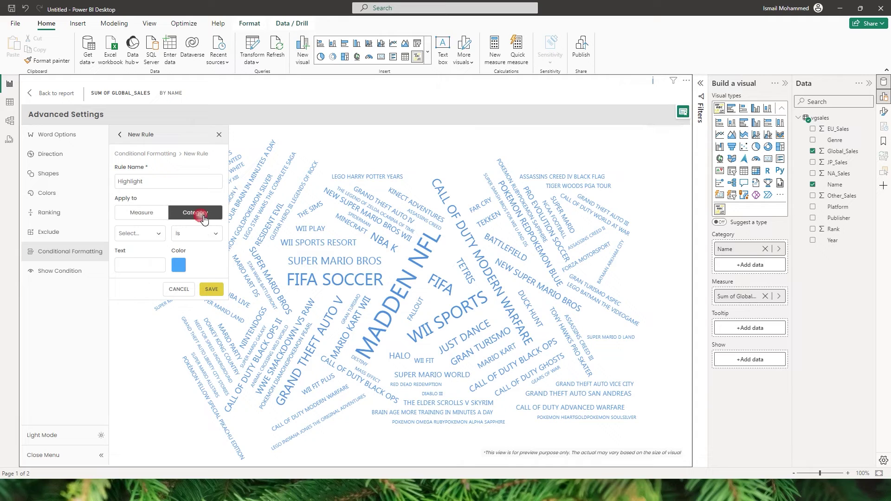
{"action": "left_click", "coordinate": [166, 216]}
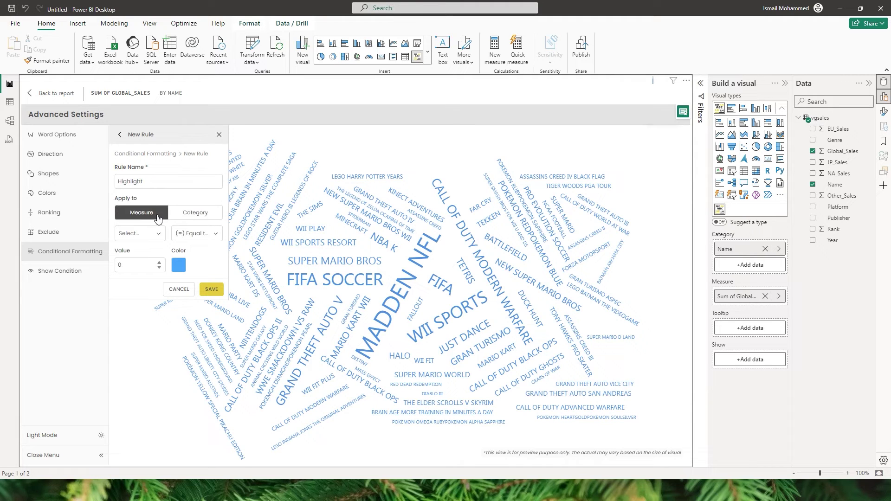
{"action": "left_click", "coordinate": [156, 233]}
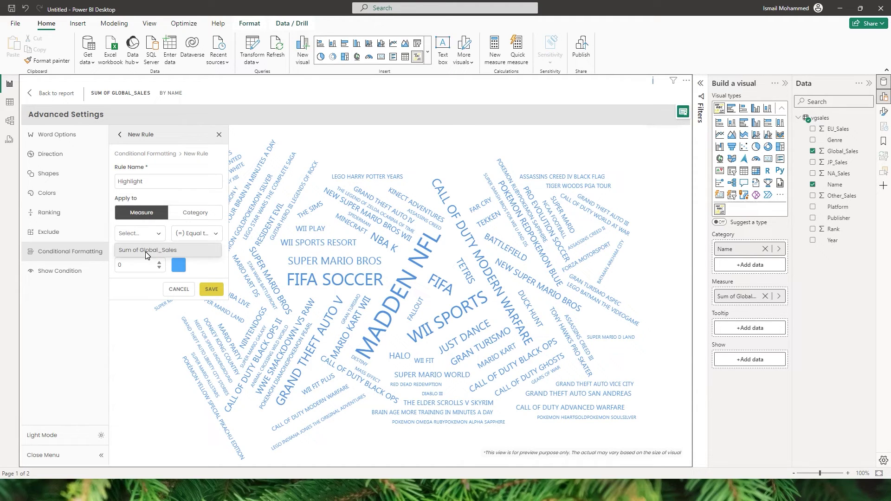
{"action": "left_click", "coordinate": [146, 250]}
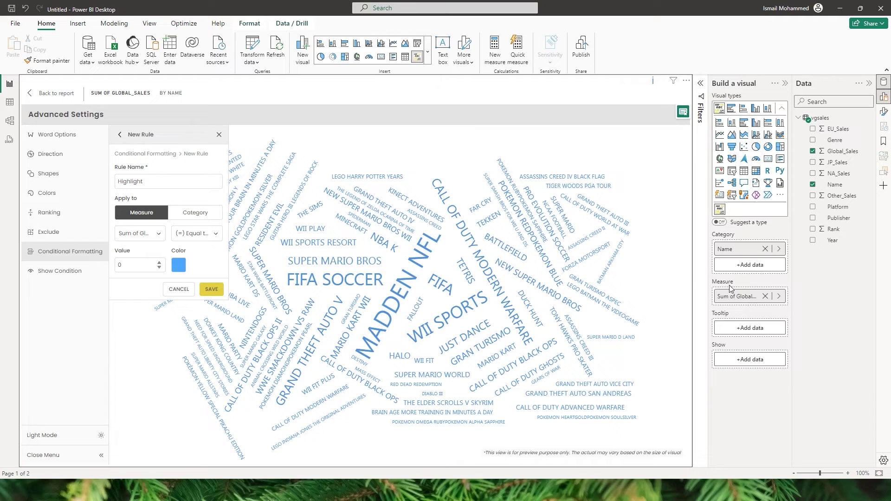
- Make the Highlight rule color words green when sales are greater than 50, and save it
{"action": "left_click", "coordinate": [206, 235]}
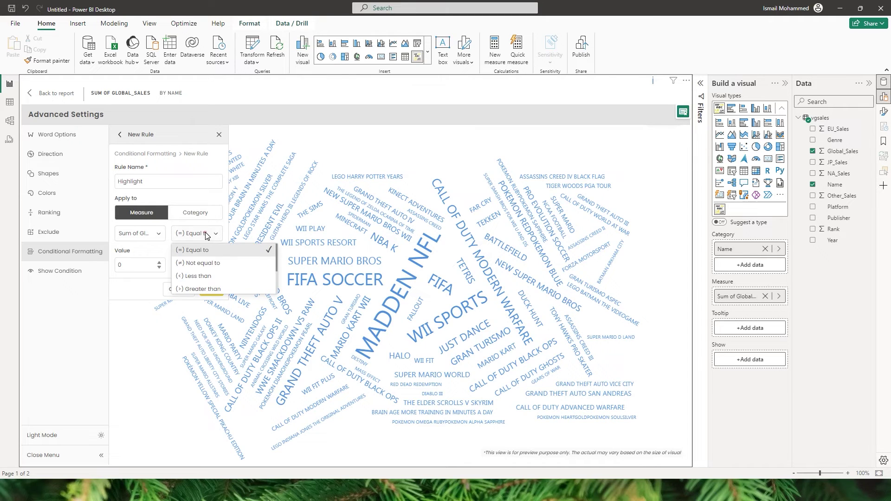
{"action": "left_click", "coordinate": [193, 290]}
{"action": "left_click", "coordinate": [93, 266]}
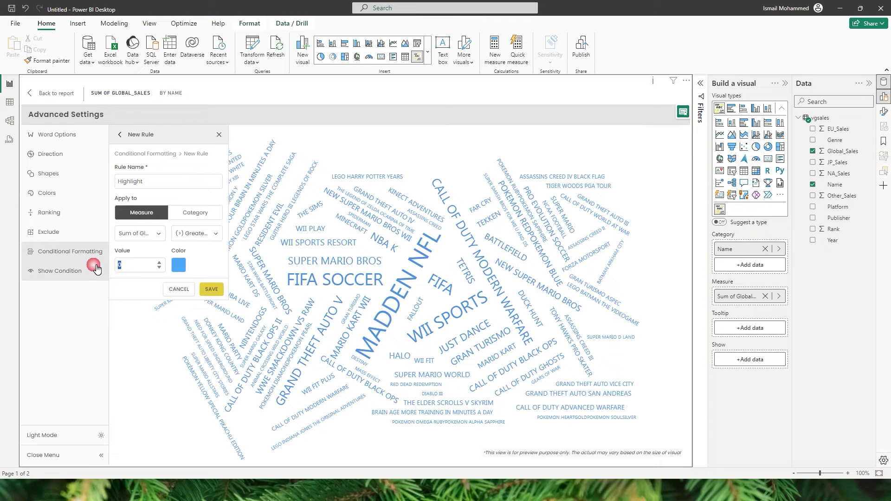
{"action": "type", "text": "50"}
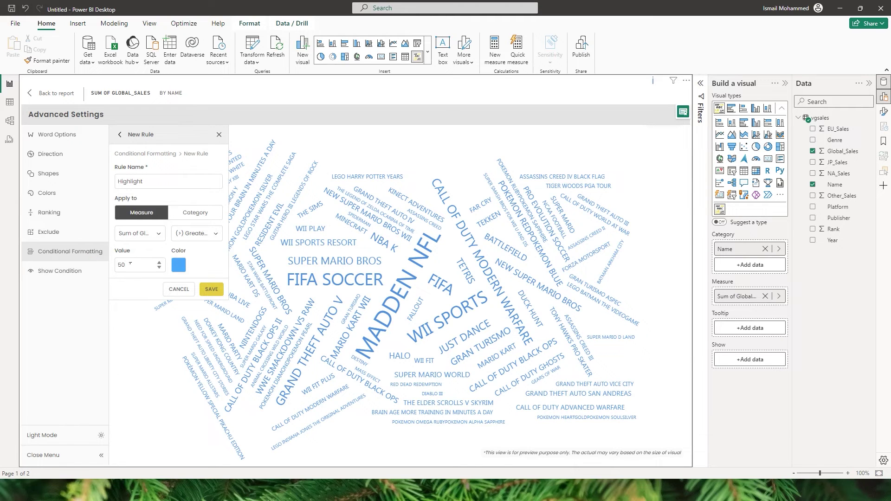
{"action": "left_click", "coordinate": [181, 265]}
{"action": "left_click", "coordinate": [320, 343]}
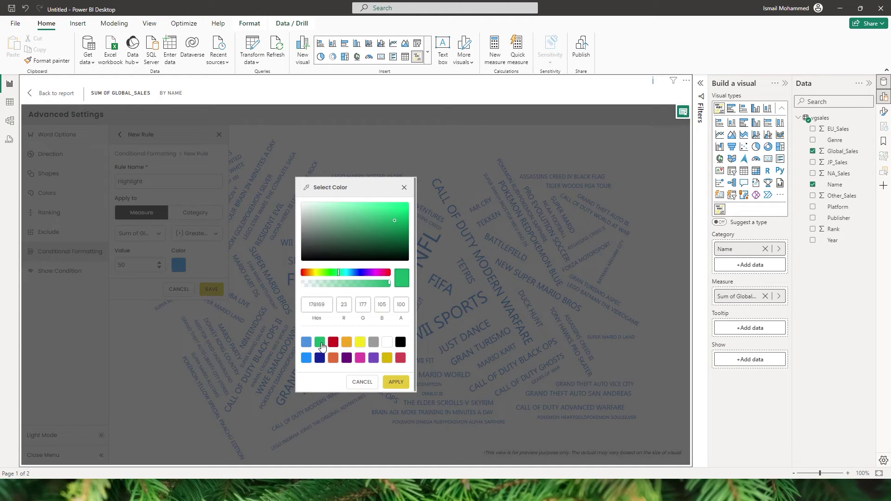
{"action": "left_click", "coordinate": [397, 383]}
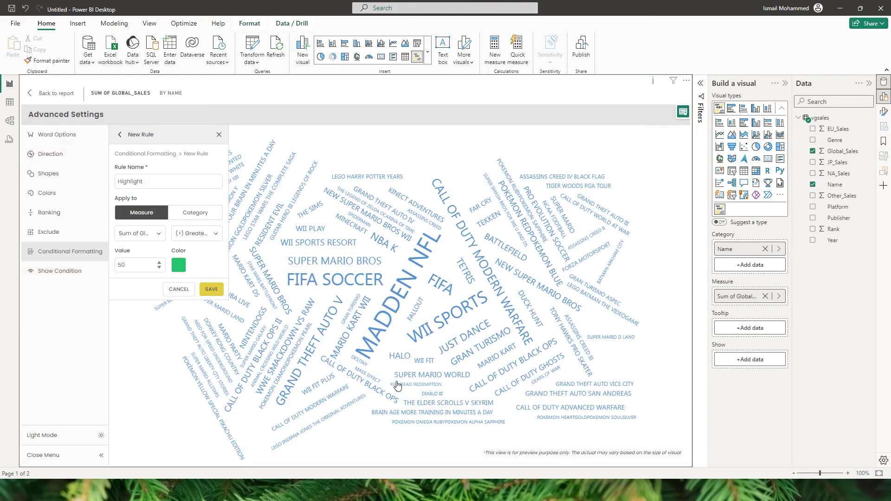
{"action": "left_click", "coordinate": [212, 290]}
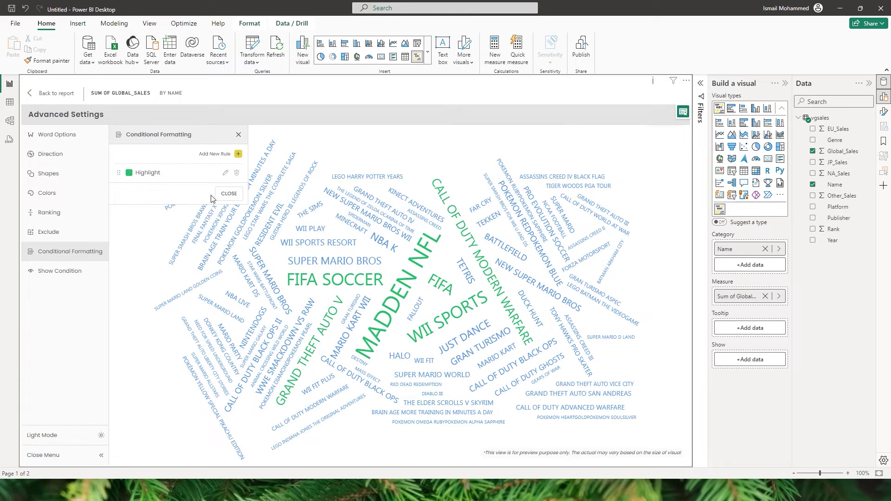
{"action": "left_click", "coordinate": [232, 204]}
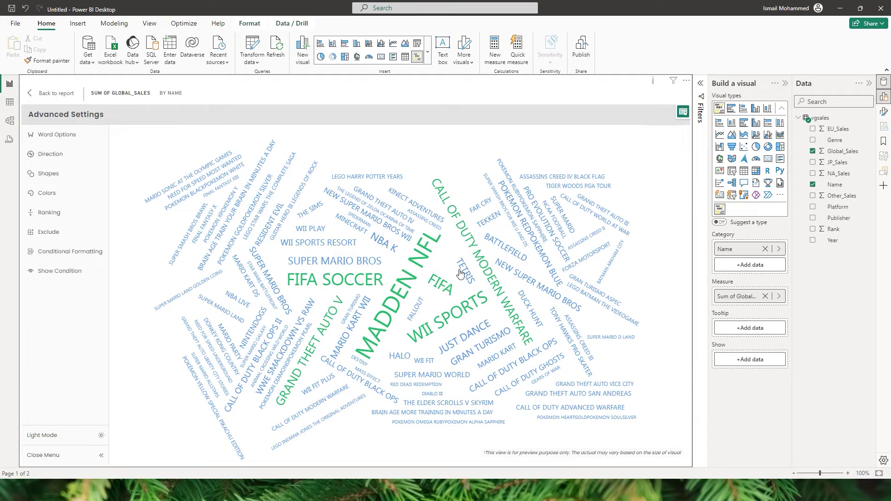
- Review the Conditional Formatting and Show Condition settings, then exit back to the Page 1 report
{"action": "left_click", "coordinate": [70, 252]}
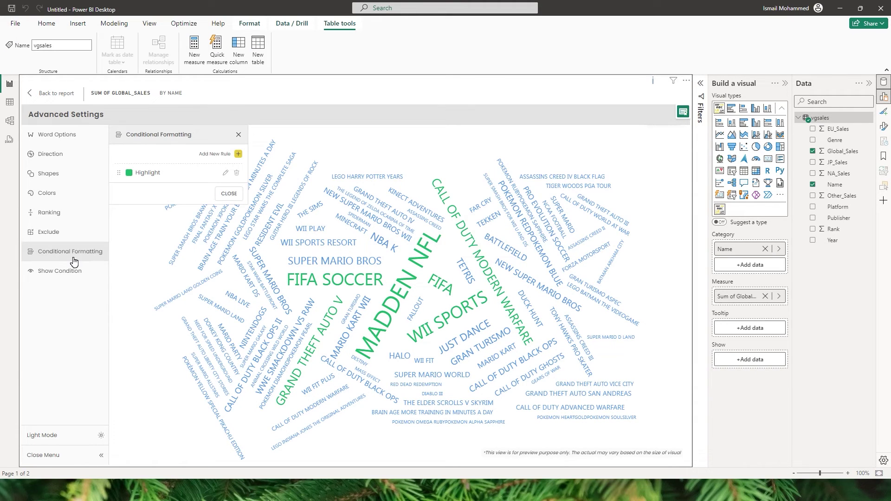
{"action": "left_click", "coordinate": [77, 275]}
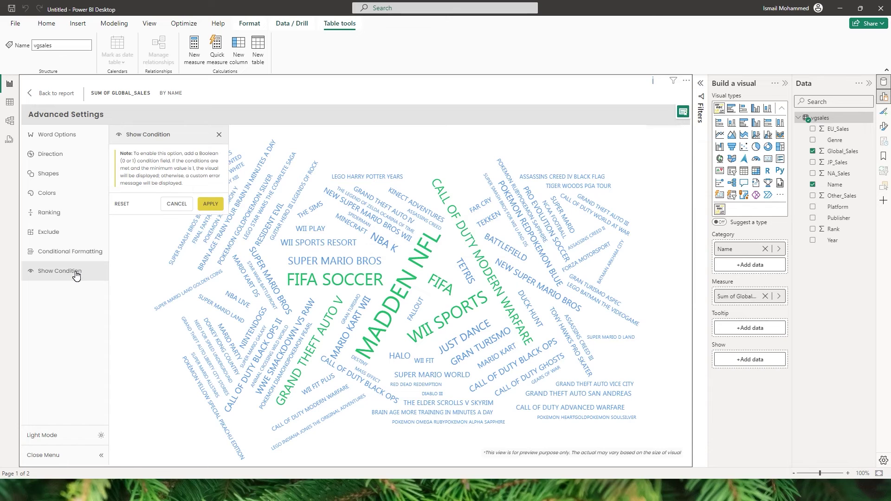
{"action": "key", "text": "Escape"}
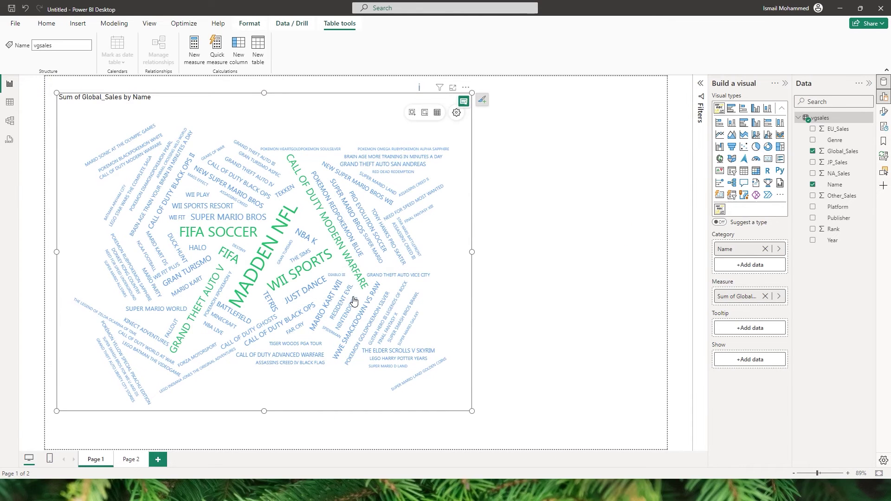
{"action": "mouse_move", "coordinate": [354, 302]}
- Create measure Show = IF(ISFILTERED(vgsales[Genre]),1,0) in vgsales and place it in the word cloud's Show field
{"action": "left_click", "coordinate": [870, 117]}
{"action": "key", "text": "Escape"}
{"action": "key", "text": "Return"}
{"action": "key", "text": "Return"}
{"action": "type", "text": "Show = IF("}
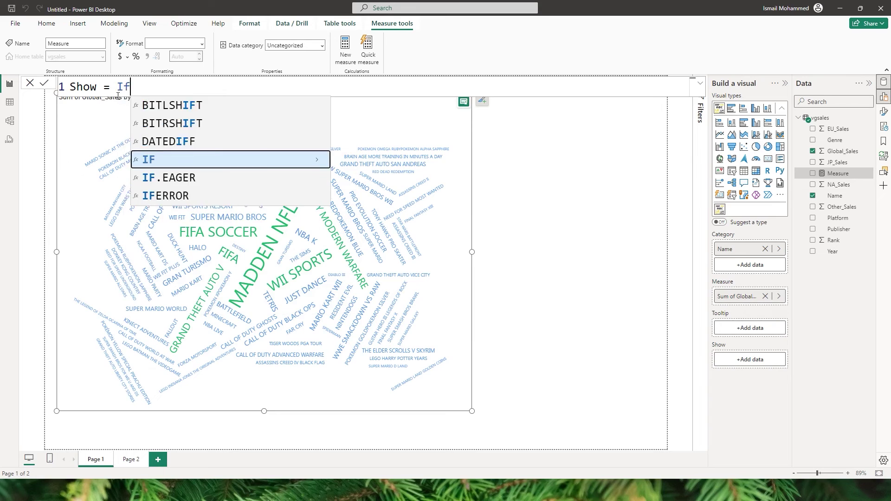
{"action": "type", "text": "isfil"}
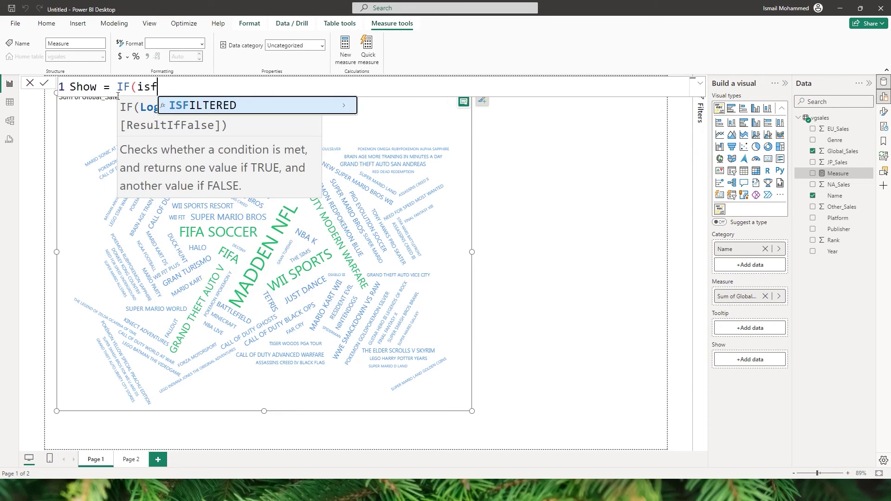
{"action": "key", "text": "Tab"}
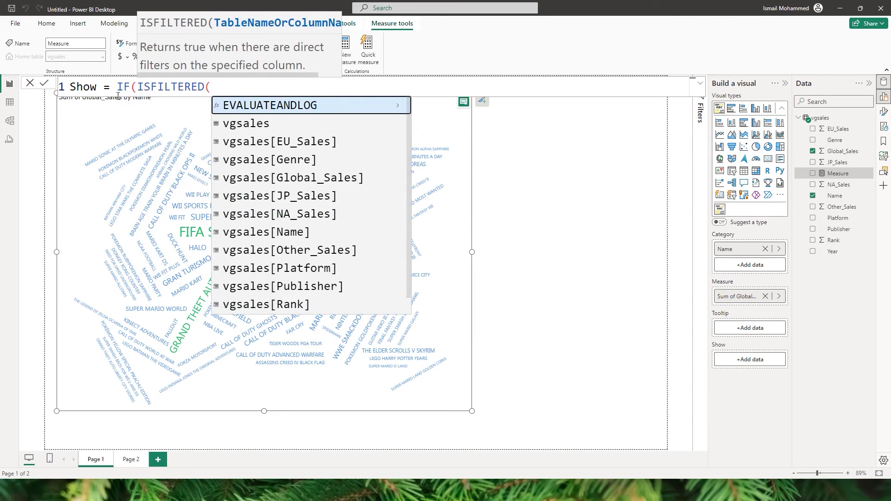
{"action": "type", "text": "gen"}
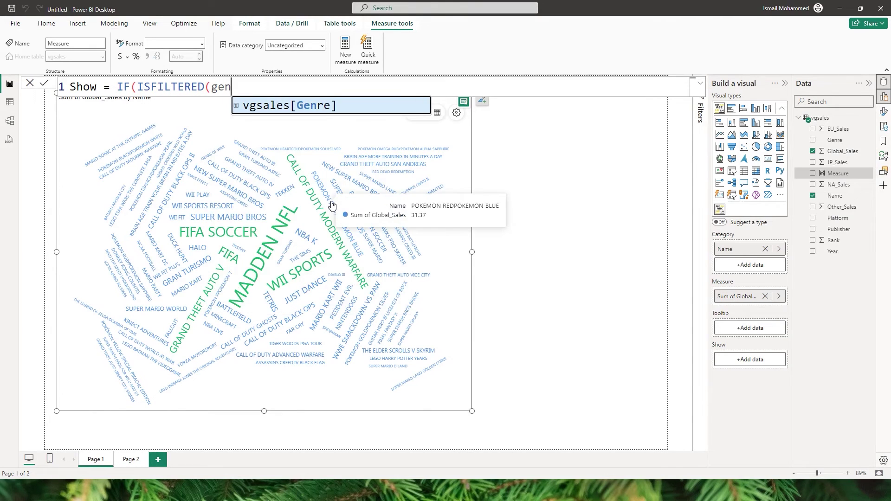
{"action": "key", "text": "Tab"}
{"action": "type", "text": "),"}
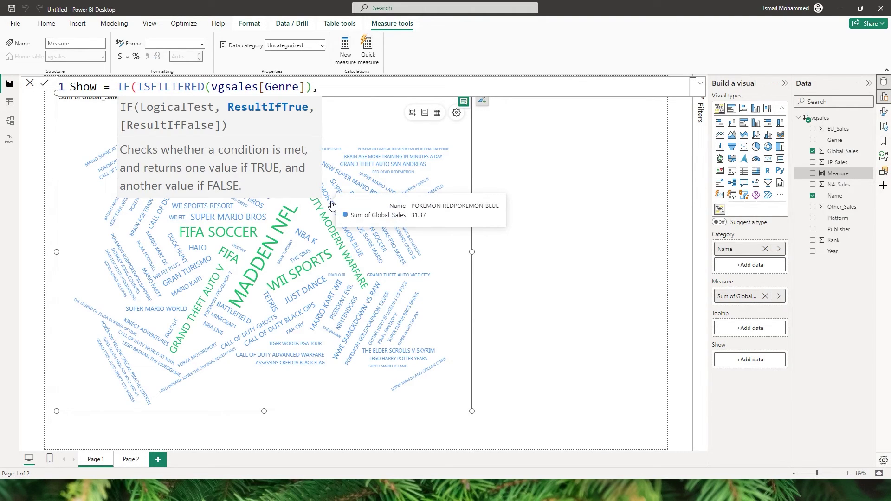
{"action": "type", "text": "1,0)"}
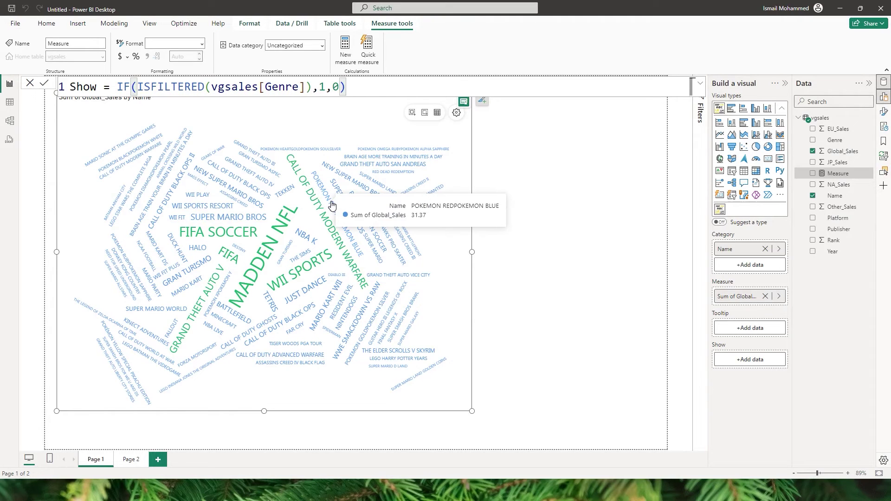
{"action": "key", "text": "Return"}
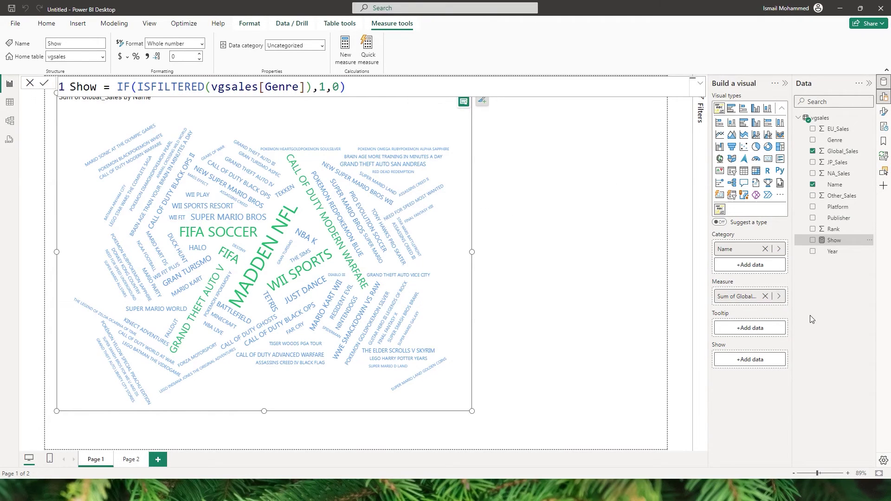
{"action": "left_click_drag", "start_coordinate": [842, 246], "coordinate": [751, 363]}
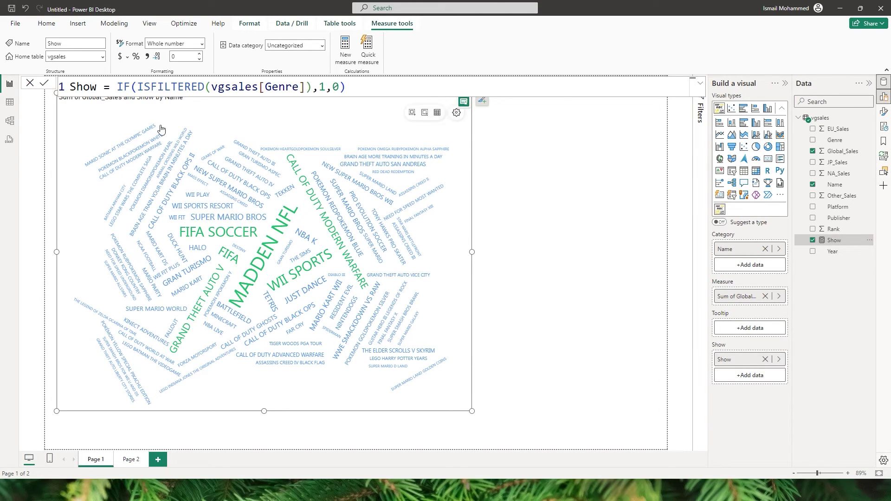
- Enable a Show Condition on the Show field with the message 'Please choose a value from Genre Slicer'
{"action": "left_click", "coordinate": [458, 116]}
{"action": "left_click", "coordinate": [65, 278]}
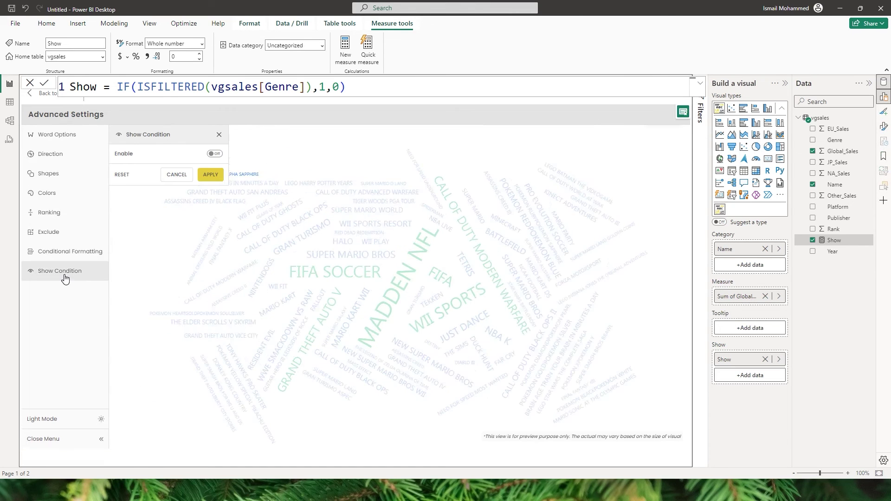
{"action": "left_click", "coordinate": [215, 154]}
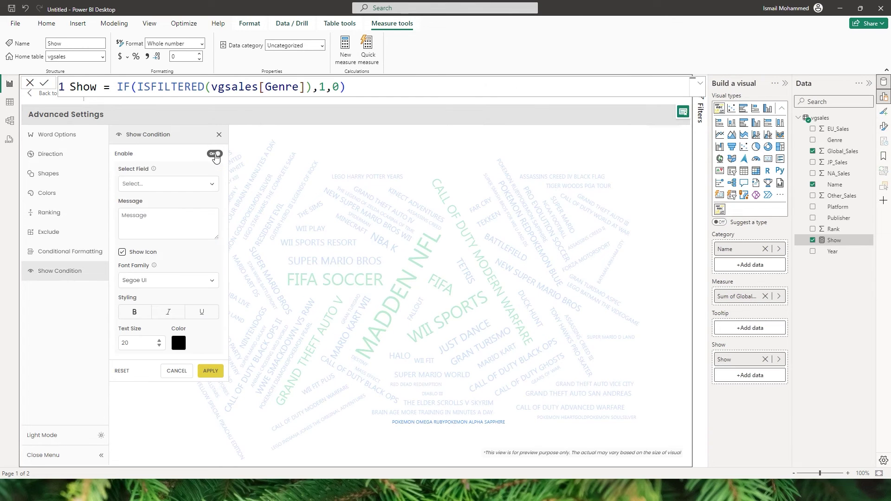
{"action": "left_click", "coordinate": [160, 184]}
{"action": "left_click", "coordinate": [135, 201]}
{"action": "left_click", "coordinate": [169, 226]}
{"action": "type", "text": "Please choose a value from Genre Slicer"}
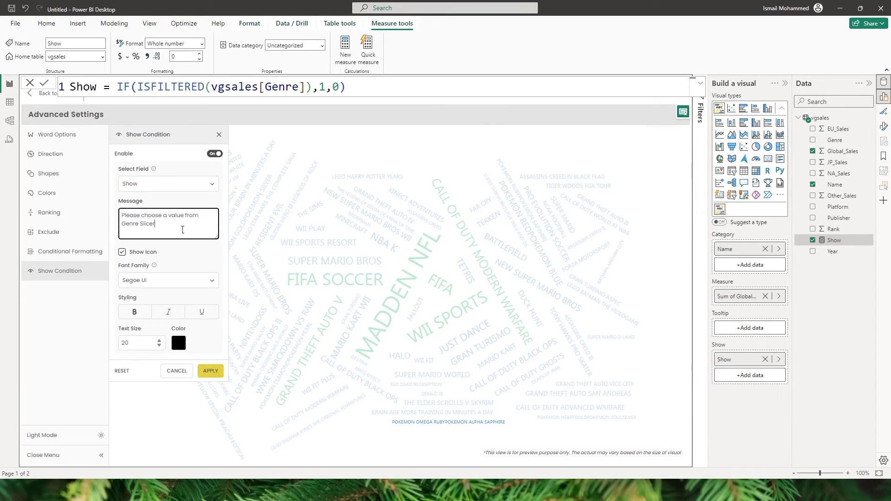
{"action": "left_click_drag", "start_coordinate": [171, 229], "coordinate": [119, 216]}
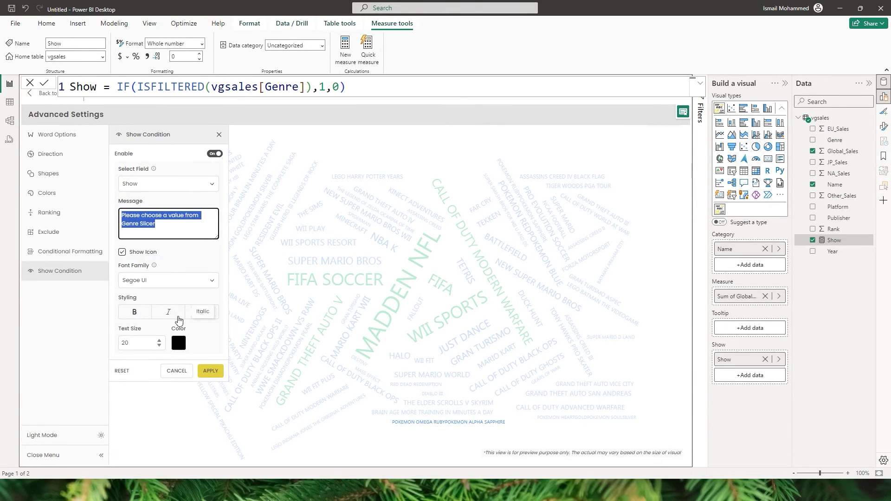
{"action": "left_click", "coordinate": [211, 371]}
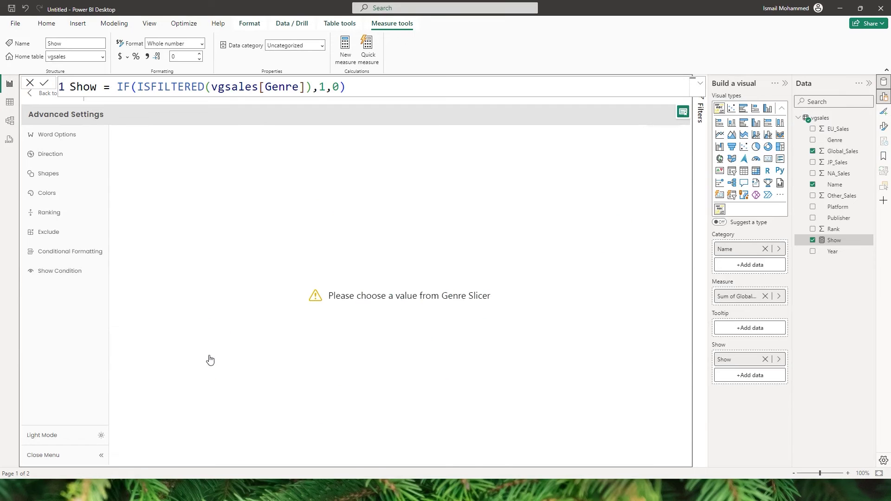
{"action": "left_click", "coordinate": [36, 98]}
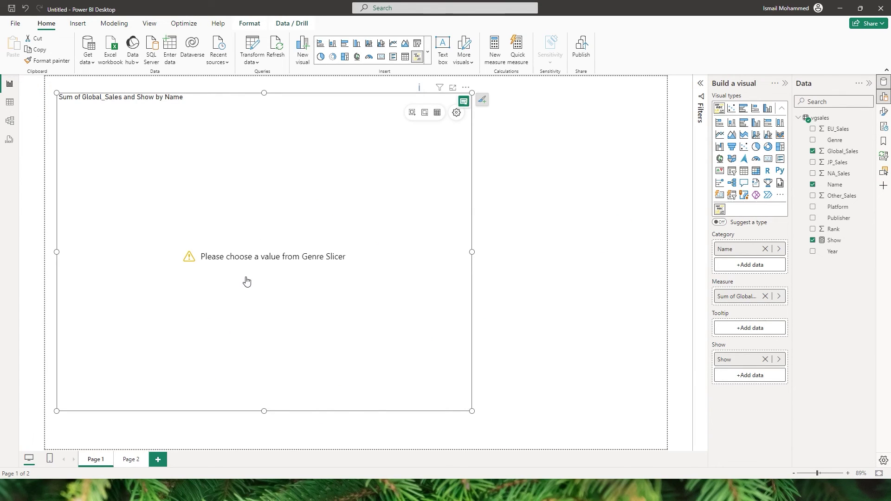
- Add a Genre slicer to the page and select the Fighting genre
{"action": "left_click", "coordinate": [530, 171]}
{"action": "left_click_drag", "start_coordinate": [815, 140], "coordinate": [559, 191]}
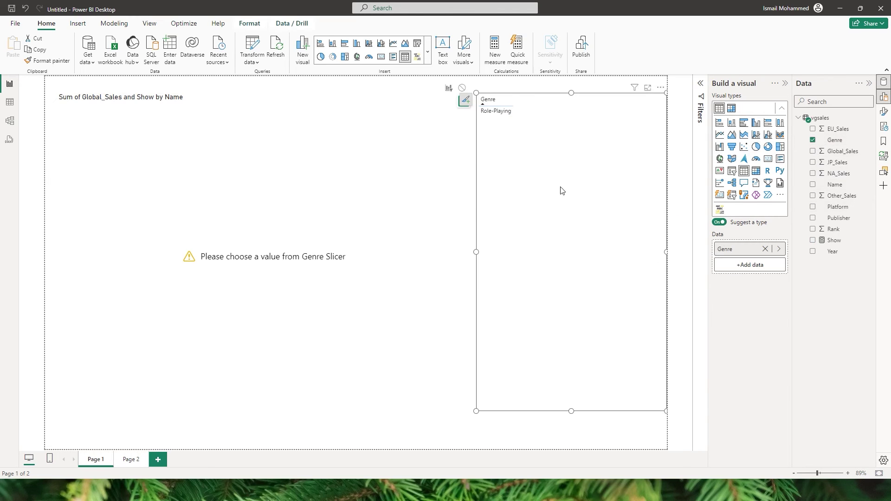
{"action": "left_click", "coordinate": [733, 170]}
{"action": "left_click", "coordinate": [580, 135]}
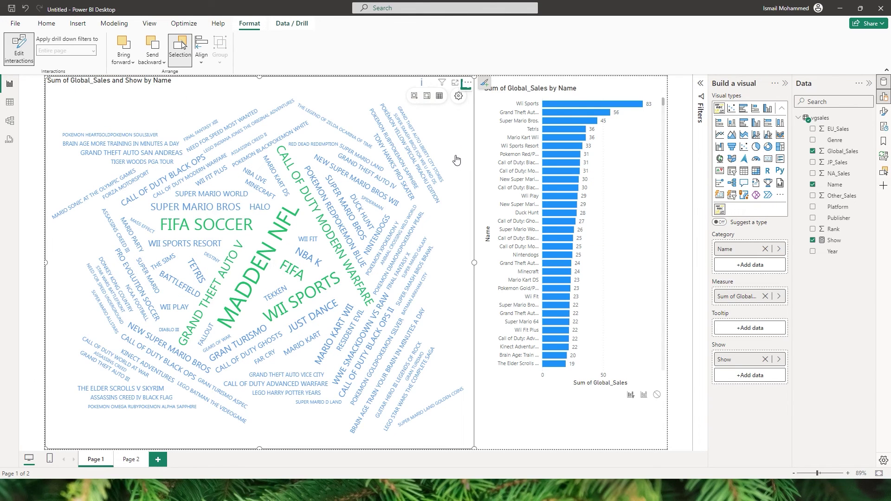
- Cross-filter the bar chart from the word cloud, first by rectangle selection, then picking MADDEN NFL and FIFA SOCCER
{"action": "left_click", "coordinate": [414, 96]}
{"action": "left_click_drag", "start_coordinate": [217, 213], "coordinate": [322, 285]}
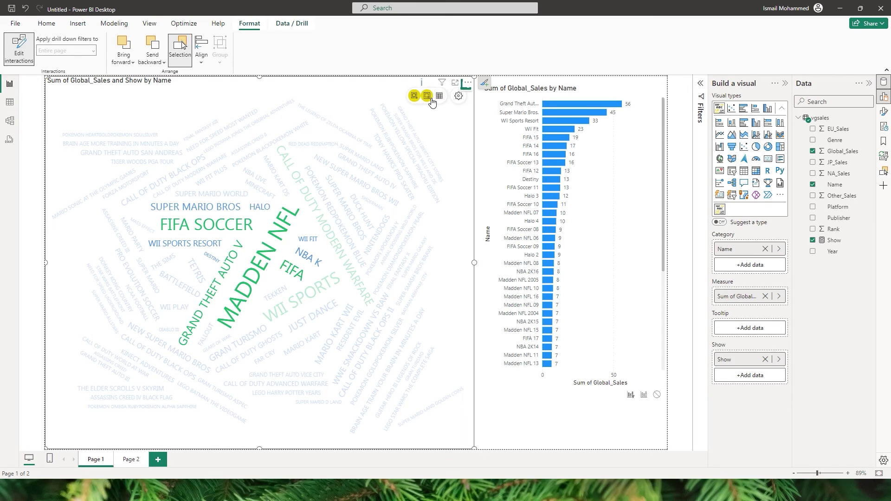
{"action": "left_click", "coordinate": [432, 96]}
{"action": "left_click_drag", "start_coordinate": [216, 214], "coordinate": [320, 289]}
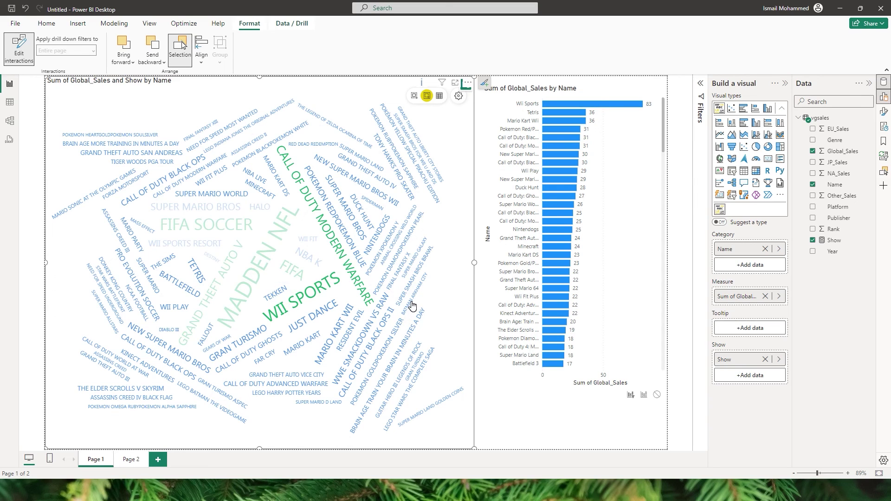
{"action": "left_click", "coordinate": [412, 305]}
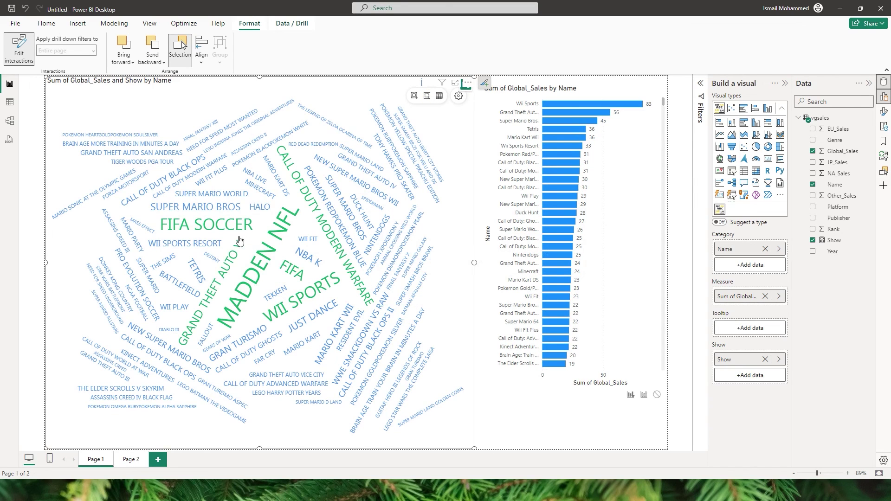
{"action": "left_click", "coordinate": [274, 276]}
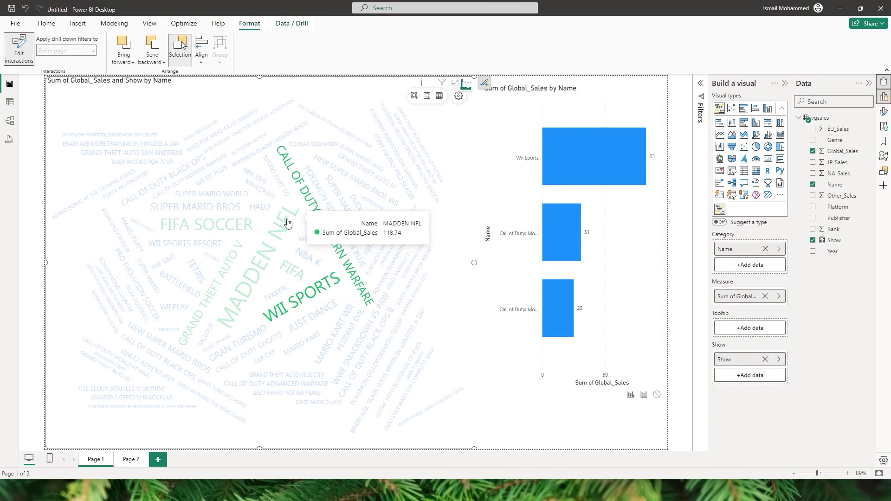
{"action": "left_click", "coordinate": [215, 229]}
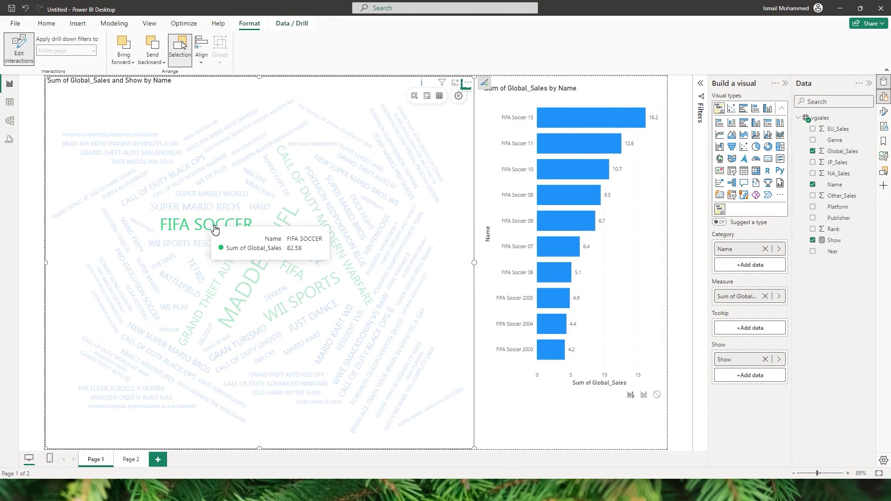